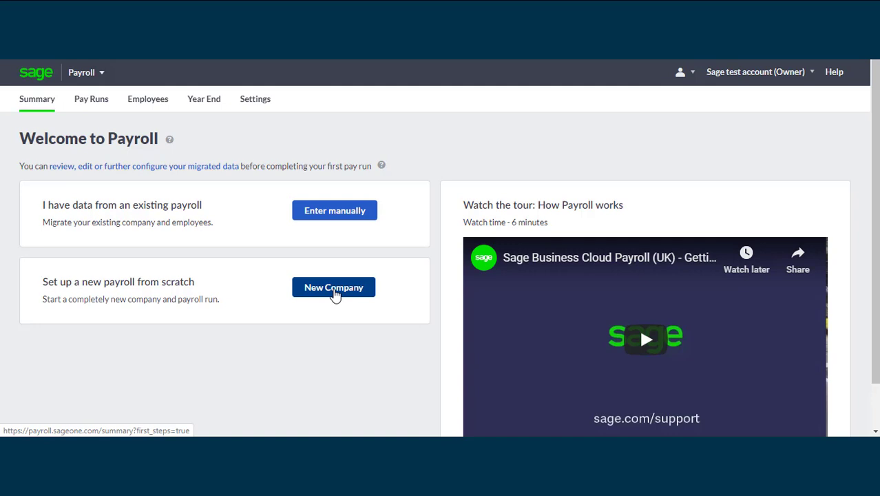
Step: Start a new company payroll from scratch and open the monthly pay days setup in the calendar settings
{"action": "left_click", "coordinate": [335, 293]}
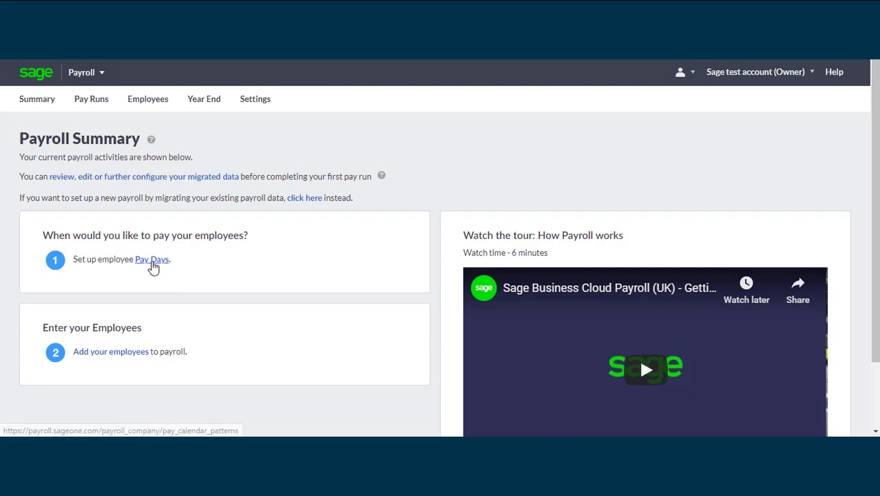
{"action": "left_click", "coordinate": [152, 267]}
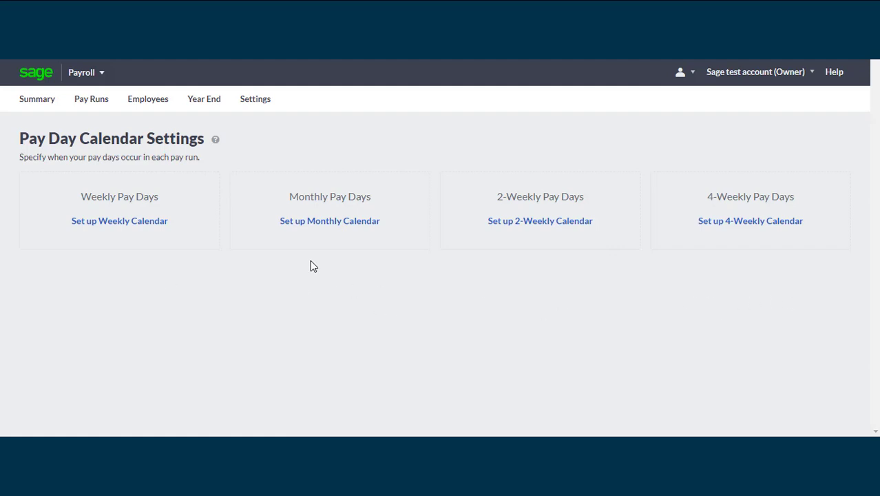
{"action": "left_click", "coordinate": [254, 100]}
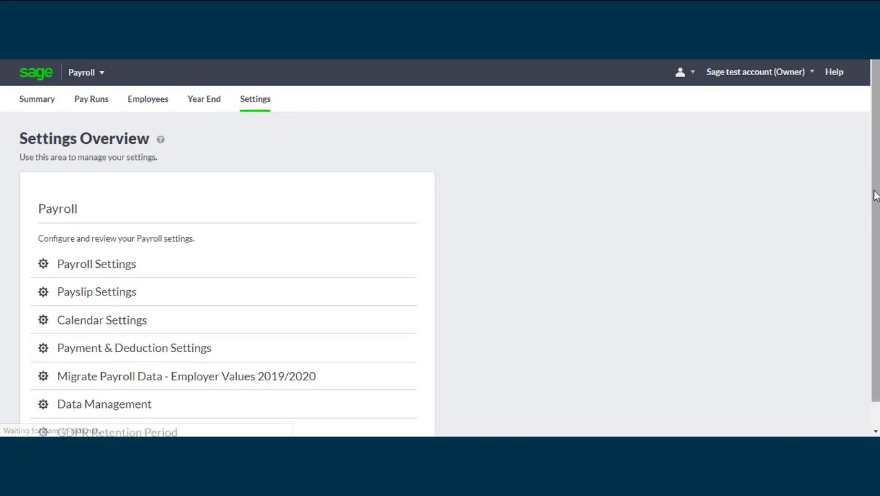
{"action": "scroll", "coordinate": [876, 234], "scroll_direction": "down", "scroll_amount": 1}
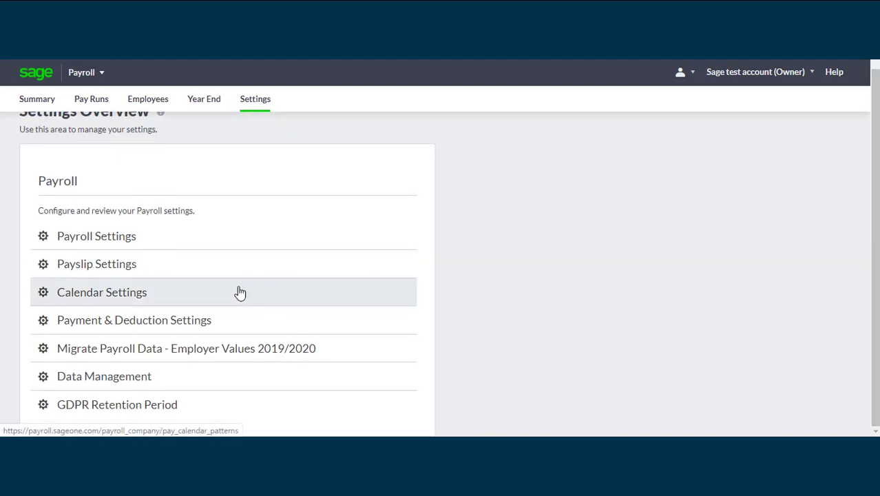
{"action": "left_click", "coordinate": [110, 297]}
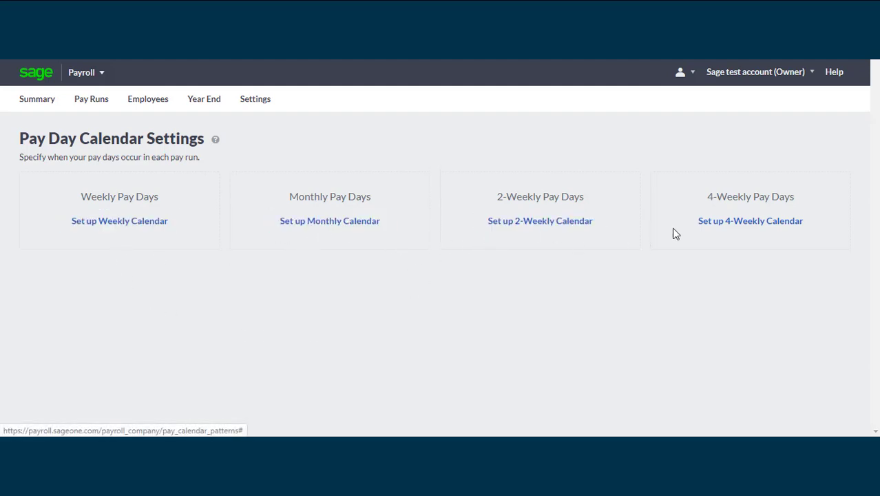
{"action": "left_click", "coordinate": [332, 226]}
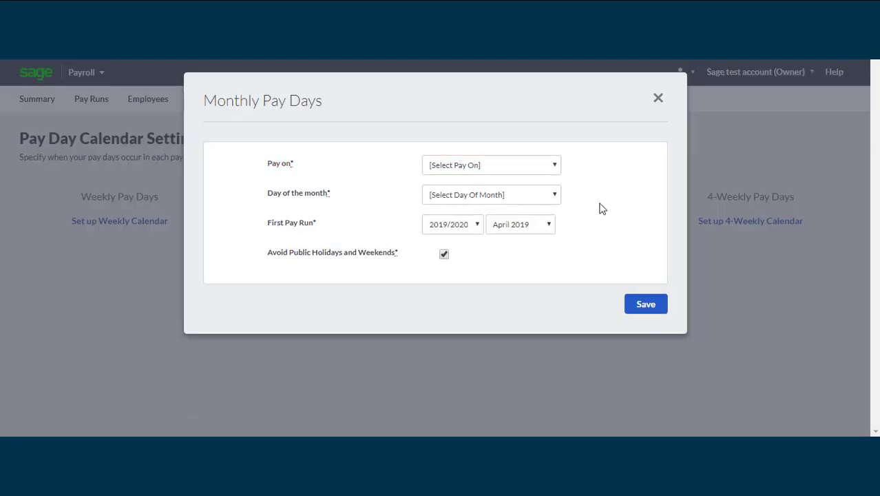
Step: Set the monthly pay days to Same day of month and look through the available days of the month
{"action": "left_click", "coordinate": [555, 168]}
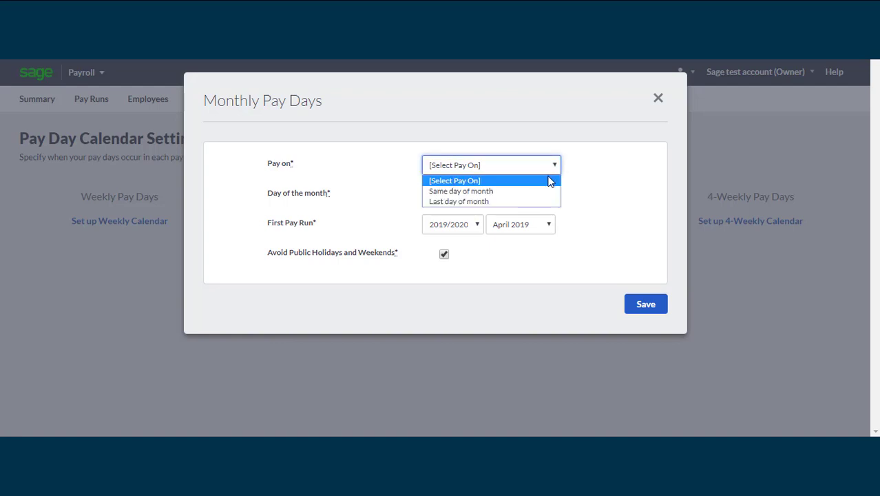
{"action": "left_click", "coordinate": [507, 194]}
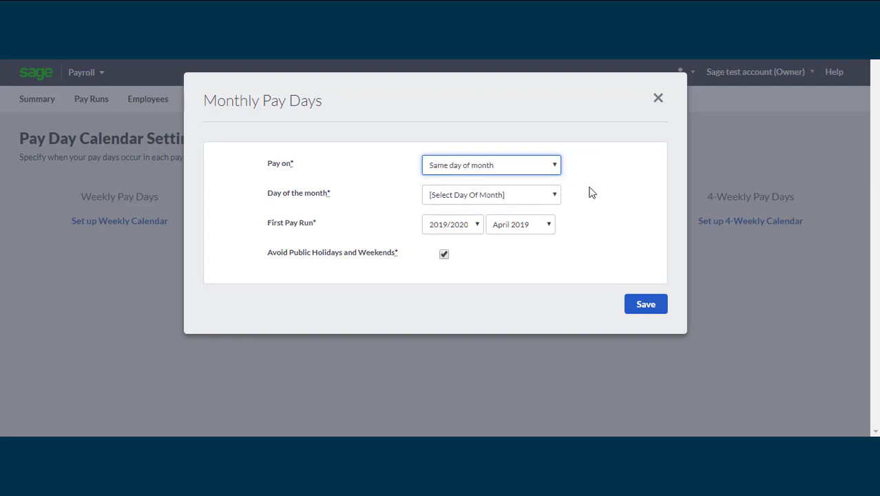
{"action": "left_click", "coordinate": [553, 195]}
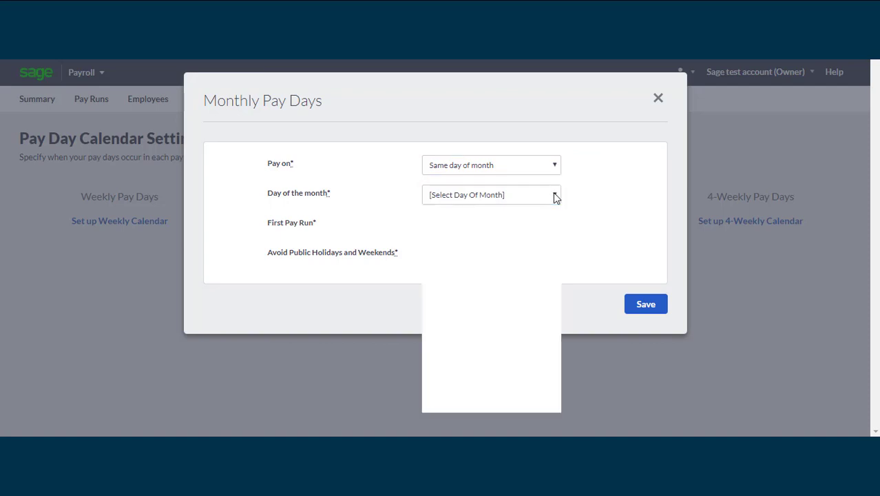
{"action": "mouse_move", "coordinate": [553, 233]}
{"action": "left_mouse_down"}
{"action": "mouse_move", "coordinate": [550, 306]}
{"action": "mouse_move", "coordinate": [556, 226]}
{"action": "left_mouse_up"}
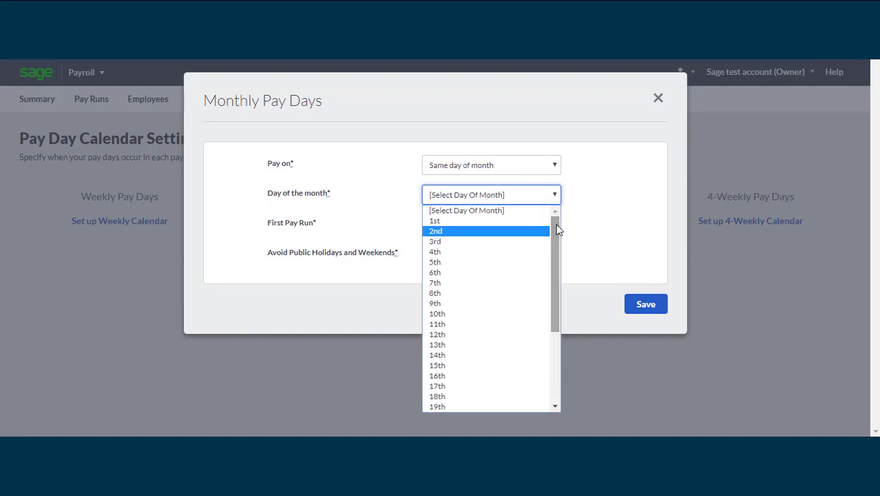
{"action": "left_click", "coordinate": [557, 167]}
Step: Set the monthly pay days to Last day of month with public holidays and weekends avoided, and save the calendar
{"action": "left_click", "coordinate": [557, 167]}
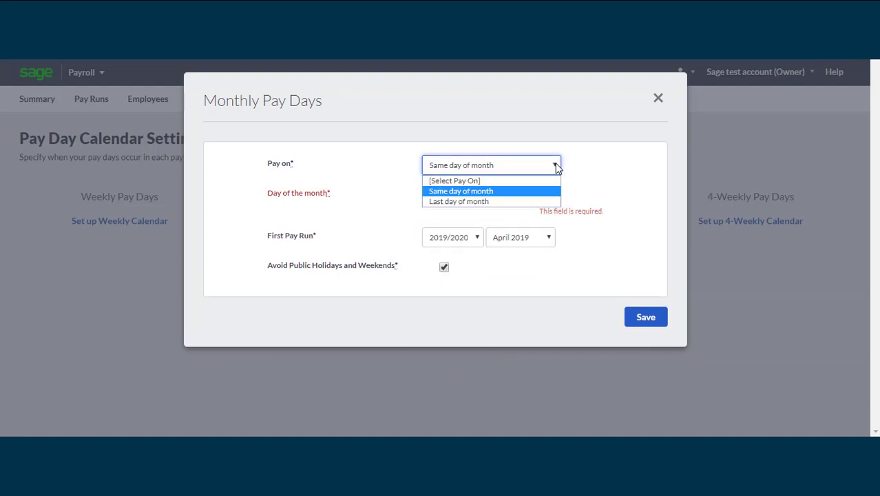
{"action": "left_click", "coordinate": [511, 203]}
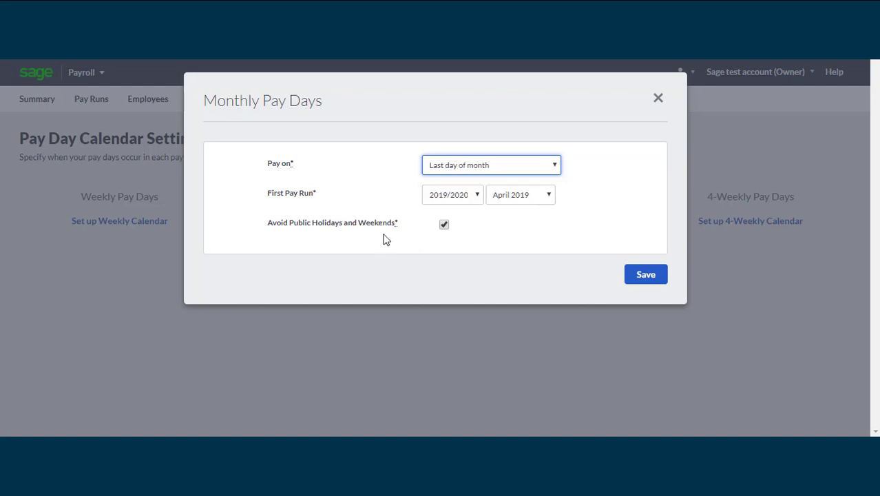
{"action": "left_click", "coordinate": [445, 227]}
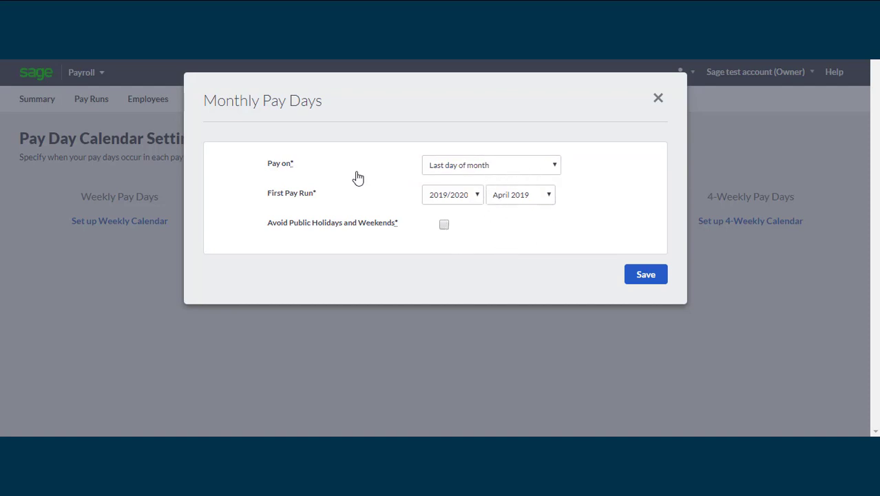
{"action": "left_click", "coordinate": [444, 228]}
{"action": "left_click", "coordinate": [644, 277]}
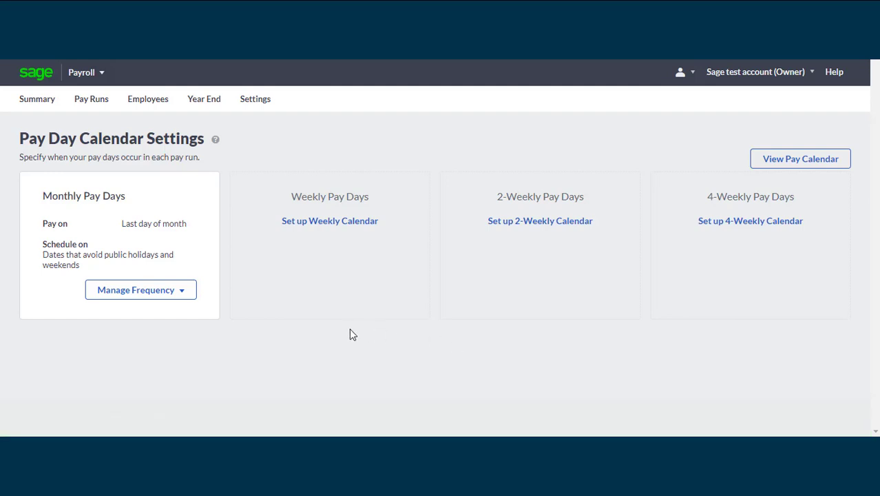
Step: Check the edit options for the monthly pay days, closing them without changes
{"action": "left_click", "coordinate": [183, 298]}
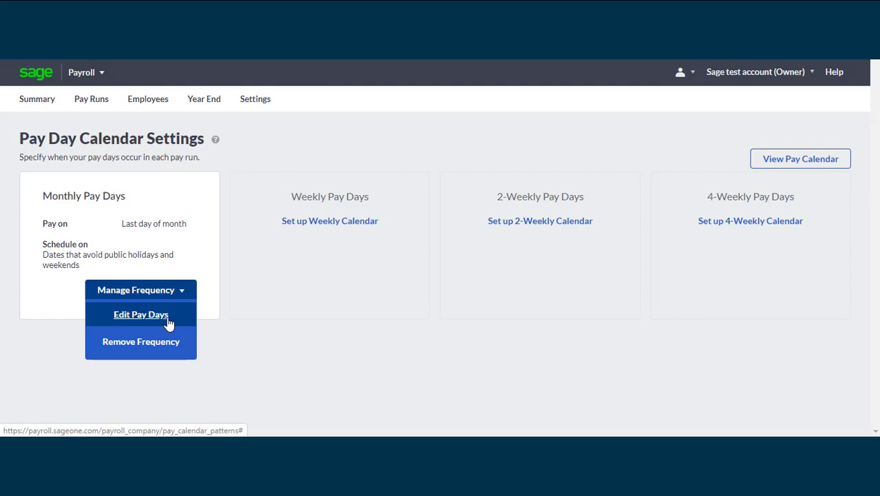
{"action": "left_click", "coordinate": [164, 318]}
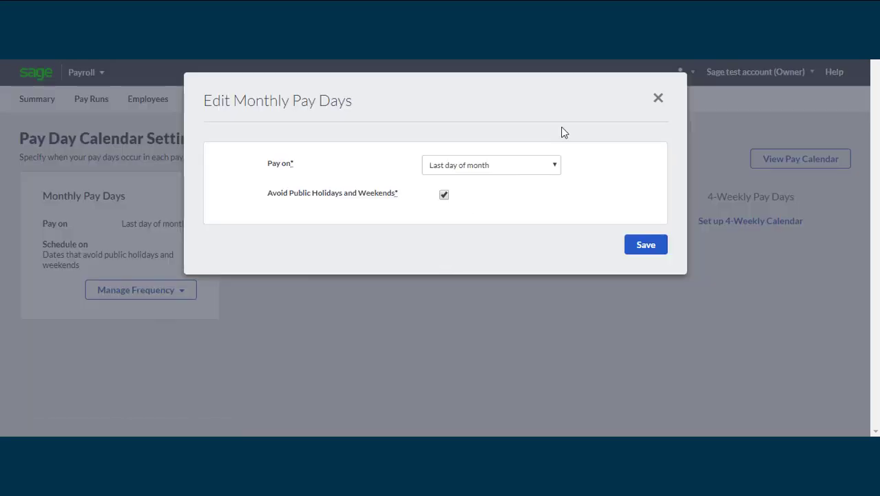
{"action": "left_click", "coordinate": [658, 98]}
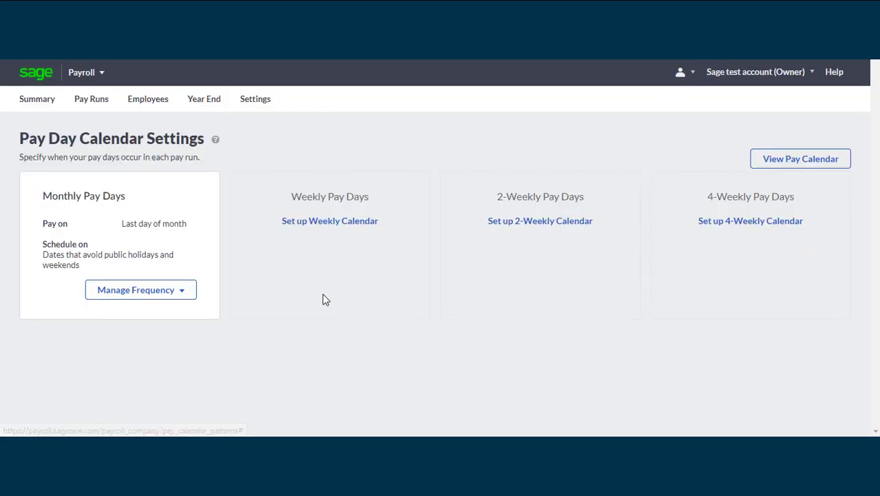
{"action": "left_click", "coordinate": [186, 296]}
Step: View the pay calendar and look through the monthly pay dates for the whole tax year
{"action": "left_click", "coordinate": [800, 159]}
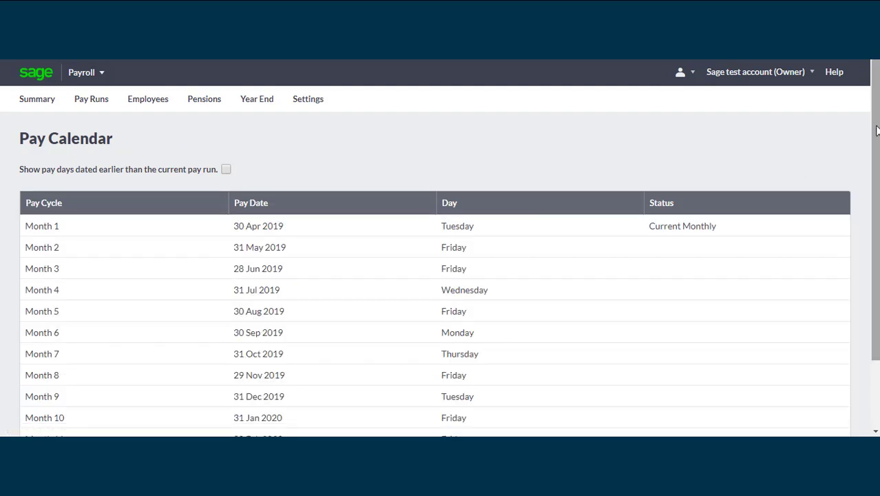
{"action": "left_click_drag", "start_coordinate": [877, 131], "coordinate": [874, 193]}
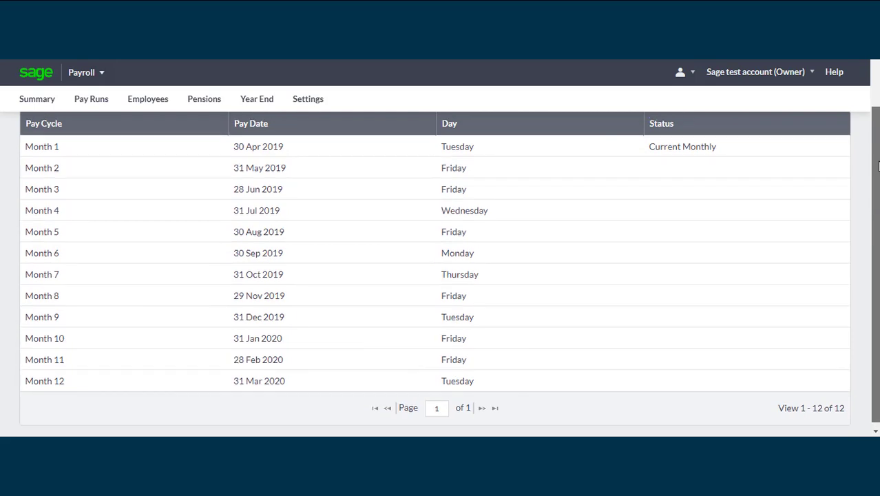
{"action": "scroll", "coordinate": [441, 275], "scroll_direction": "up", "scroll_amount": 2}
{"action": "scroll", "coordinate": [441, 275], "scroll_direction": "down", "scroll_amount": 1}
{"action": "mouse_move", "coordinate": [877, 164]}
{"action": "left_mouse_down"}
{"action": "mouse_move", "coordinate": [877, 201]}
{"action": "mouse_move", "coordinate": [876, 148]}
{"action": "left_mouse_up"}
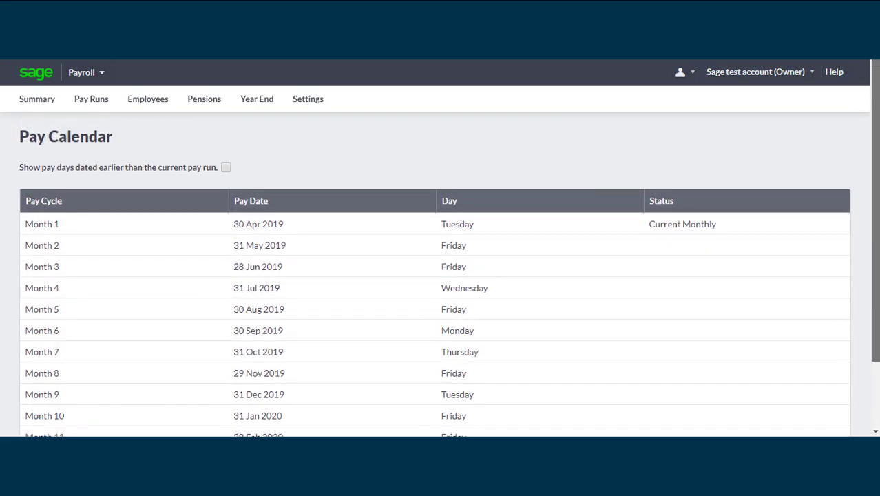
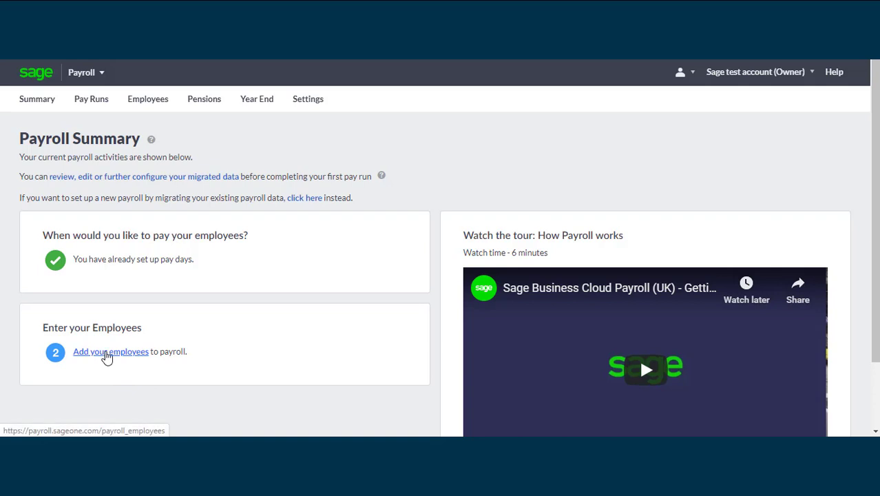
Step: Start a new employee record and go through its personal and contact fields down to the employment details
{"action": "left_click", "coordinate": [108, 359]}
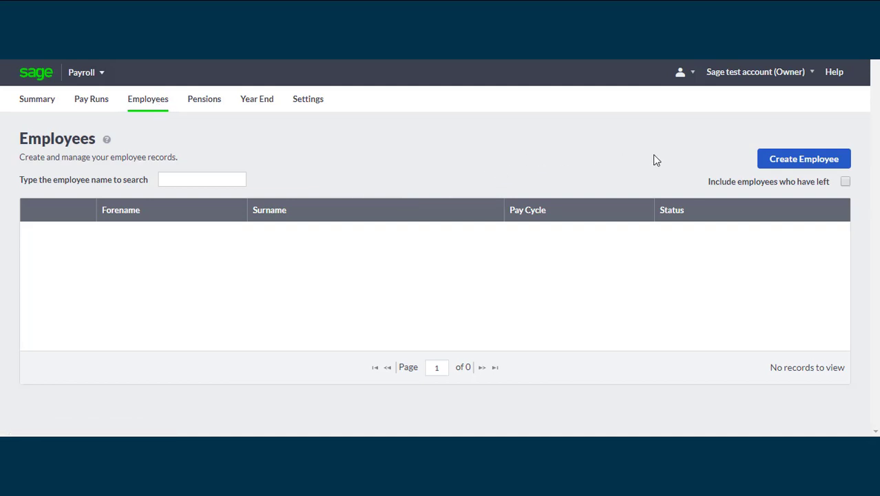
{"action": "left_click", "coordinate": [806, 168]}
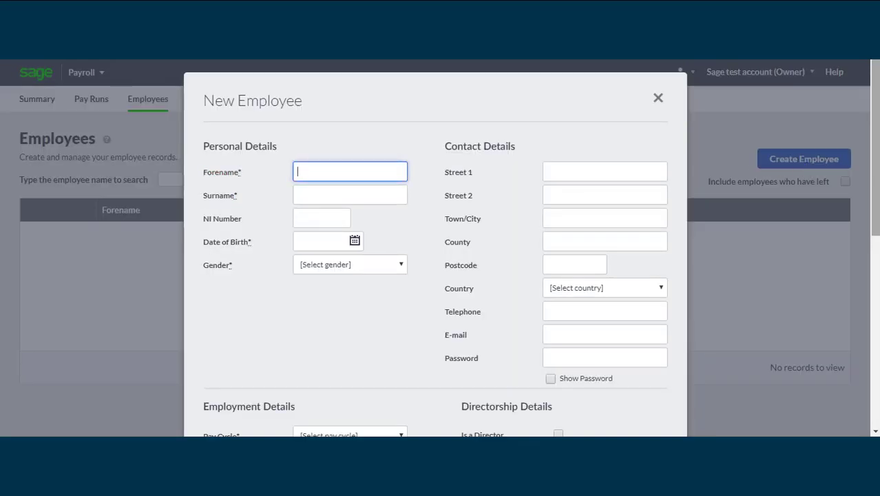
{"action": "left_click_drag", "start_coordinate": [871, 146], "coordinate": [873, 129]}
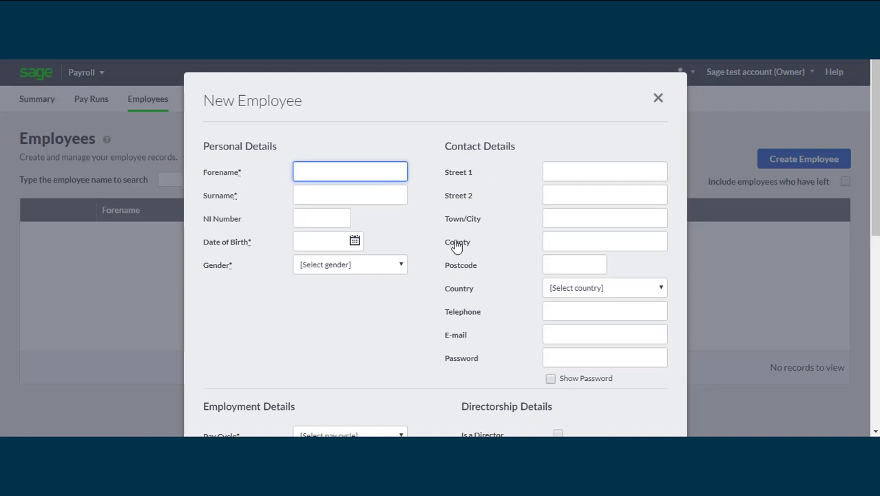
{"action": "left_click", "coordinate": [334, 219]}
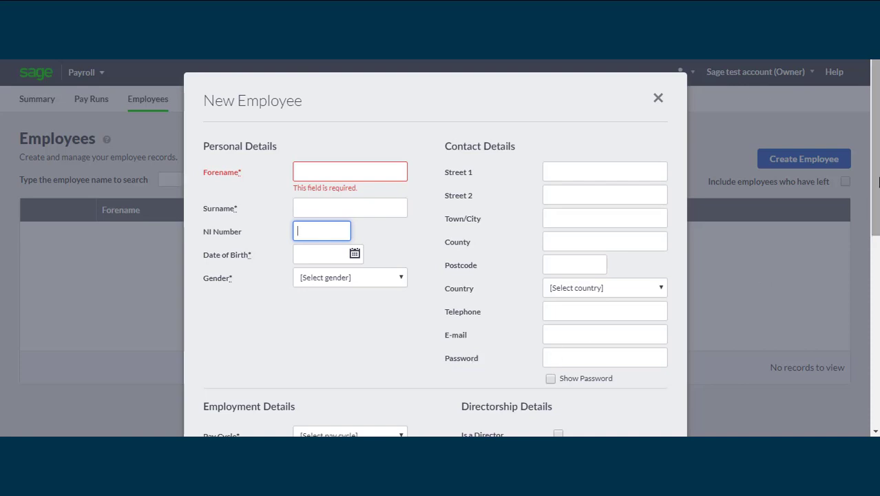
{"action": "scroll", "coordinate": [877, 181], "scroll_direction": "down", "scroll_amount": 5}
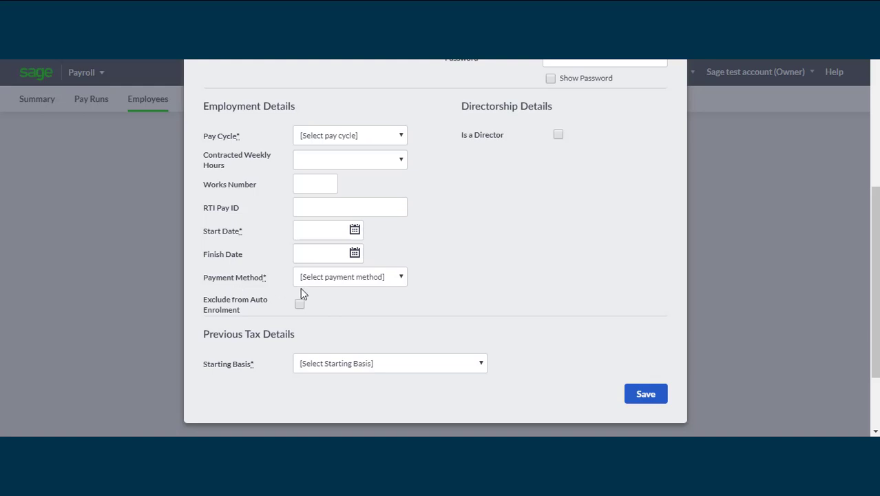
Step: Set the new employee's payment method to Bank Transfer and mark the employee as a director
{"action": "left_click", "coordinate": [336, 280]}
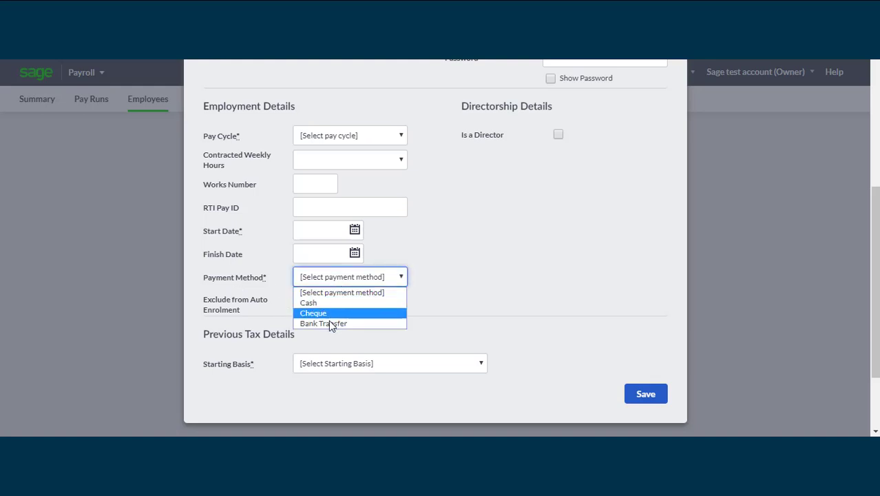
{"action": "left_click", "coordinate": [327, 323]}
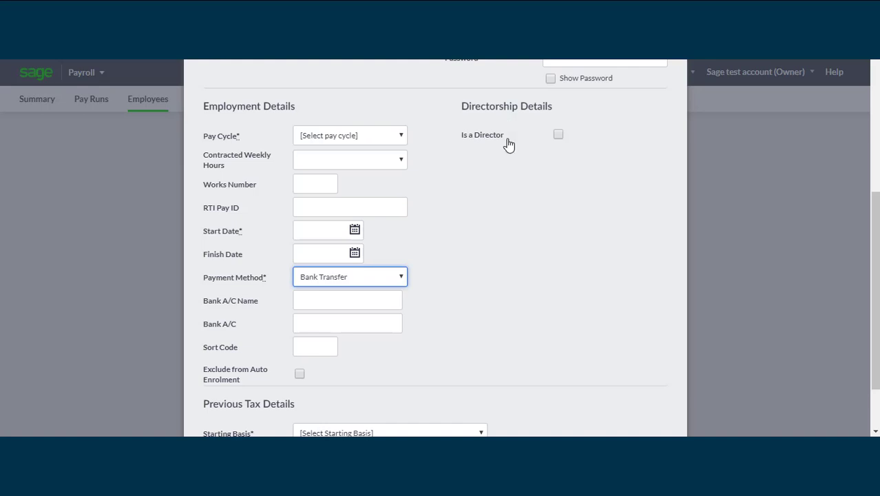
{"action": "left_click", "coordinate": [557, 135]}
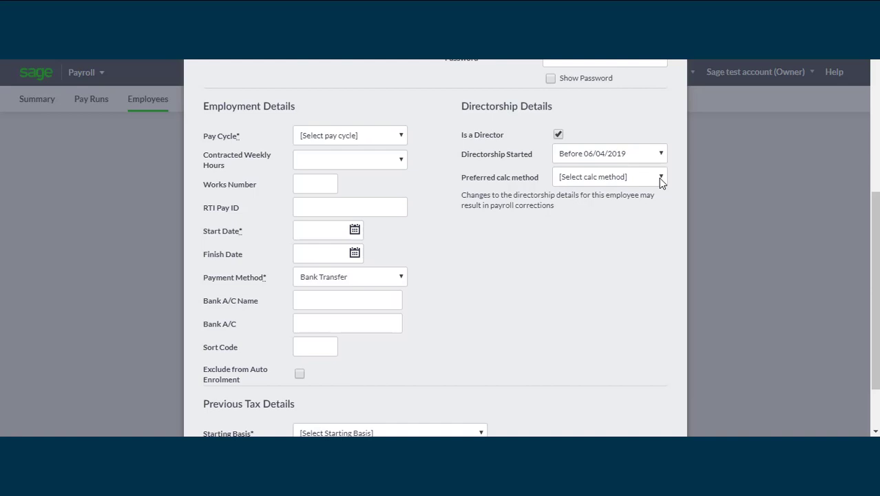
Step: Try the P45 declaration as the employee's starting basis, and switch it to Employee declaration: P46
{"action": "left_click_drag", "start_coordinate": [875, 289], "coordinate": [874, 326]}
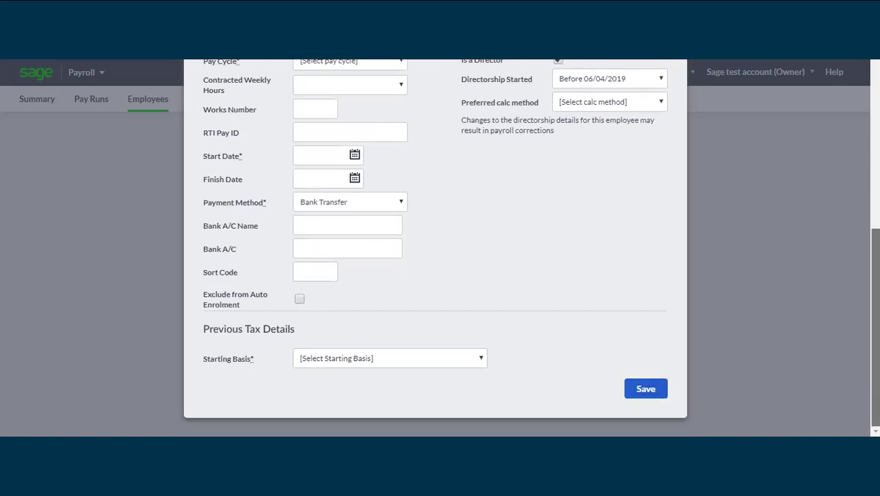
{"action": "left_click", "coordinate": [481, 359]}
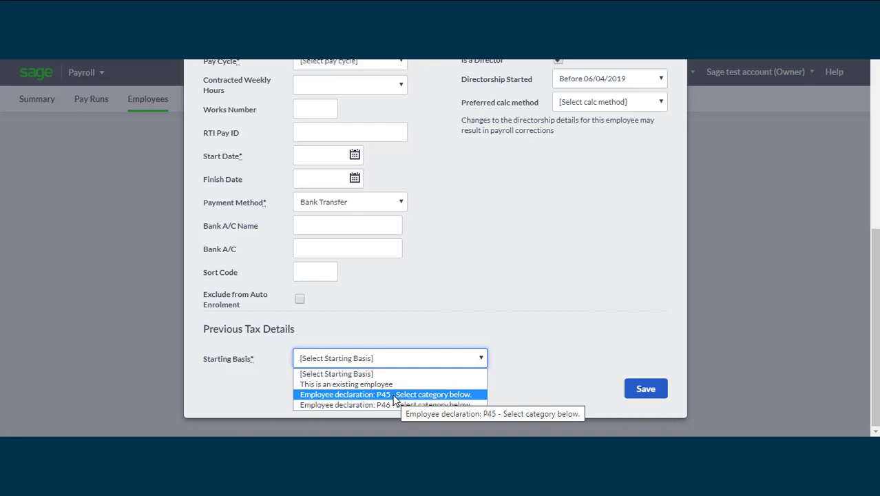
{"action": "left_click", "coordinate": [394, 394]}
{"action": "scroll", "coordinate": [413, 276], "scroll_direction": "down", "scroll_amount": 4}
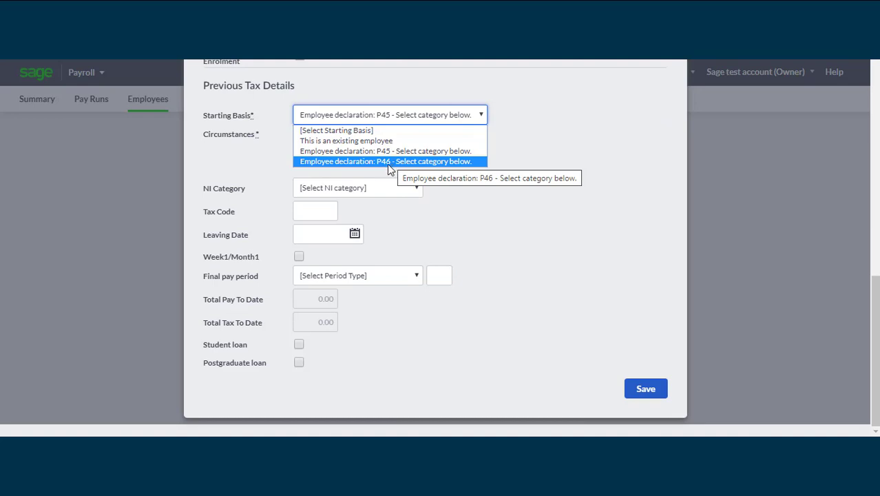
{"action": "left_click", "coordinate": [388, 163]}
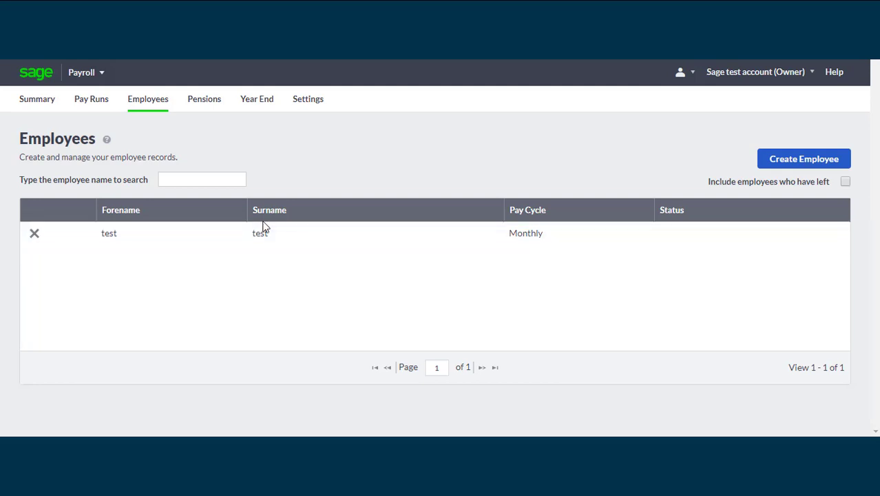
Step: Open the monthly-paid employee's record from the employee list and make its details editable
{"action": "left_click", "coordinate": [344, 240]}
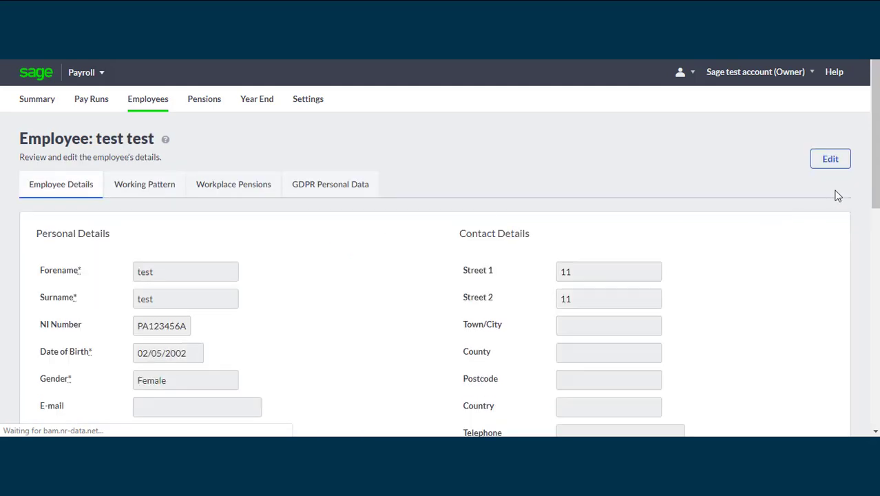
{"action": "left_click", "coordinate": [830, 160]}
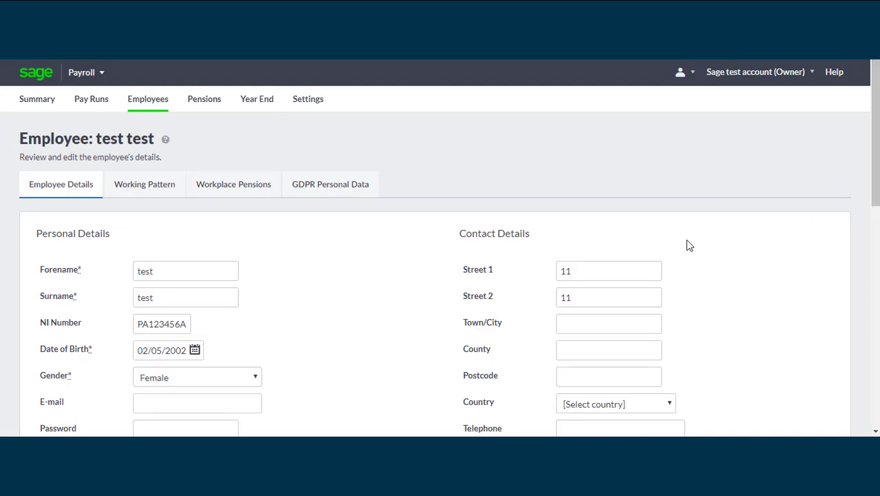
Step: Replace the employee's surname in the personal details and save the employee record
{"action": "double_click", "coordinate": [175, 296]}
{"action": "key", "text": "BackSpace"}
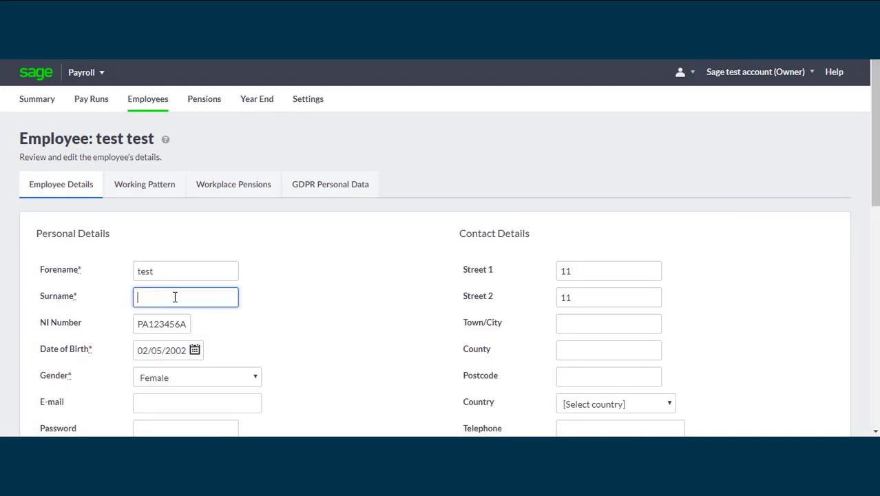
{"action": "type", "text": "1"}
{"action": "left_click_drag", "start_coordinate": [874, 159], "coordinate": [872, 389]}
{"action": "left_click", "coordinate": [769, 373]}
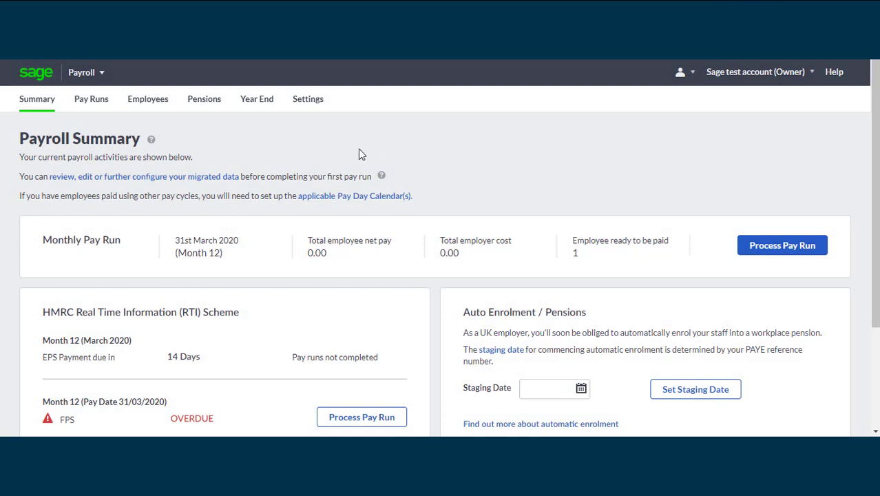
Step: Open the payroll settings and review the available HMRC payment method options without changing the selection
{"action": "left_click", "coordinate": [310, 107]}
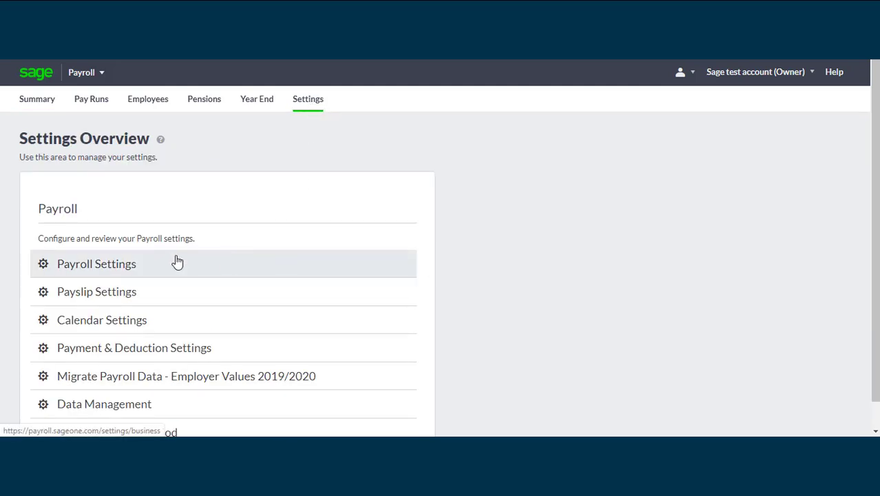
{"action": "left_click", "coordinate": [96, 269]}
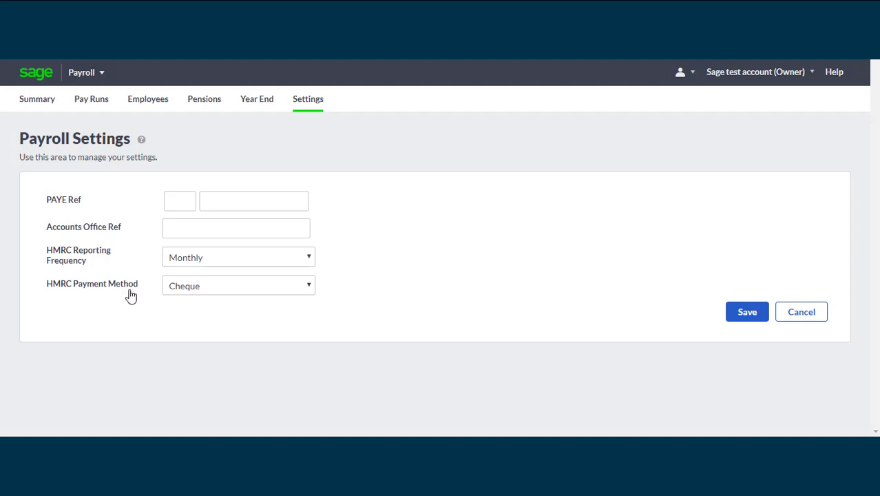
{"action": "left_click", "coordinate": [217, 290]}
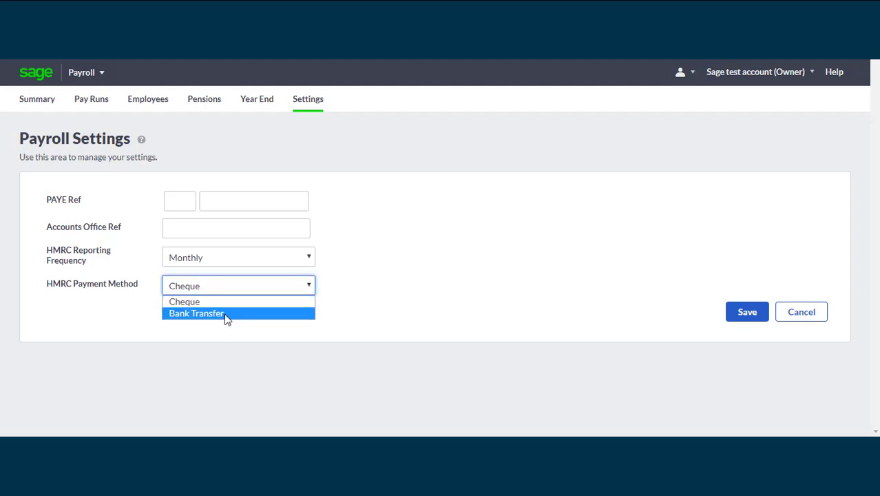
{"action": "left_click", "coordinate": [419, 300]}
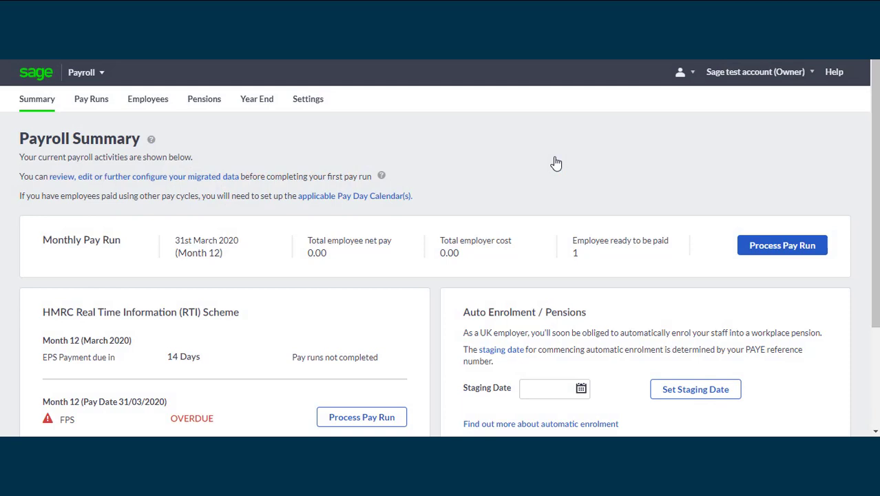
Step: Create an Advance Holiday Pay payment in the payment and deduction settings, included in both pension earnings and qualifying earnings
{"action": "left_click", "coordinate": [308, 100]}
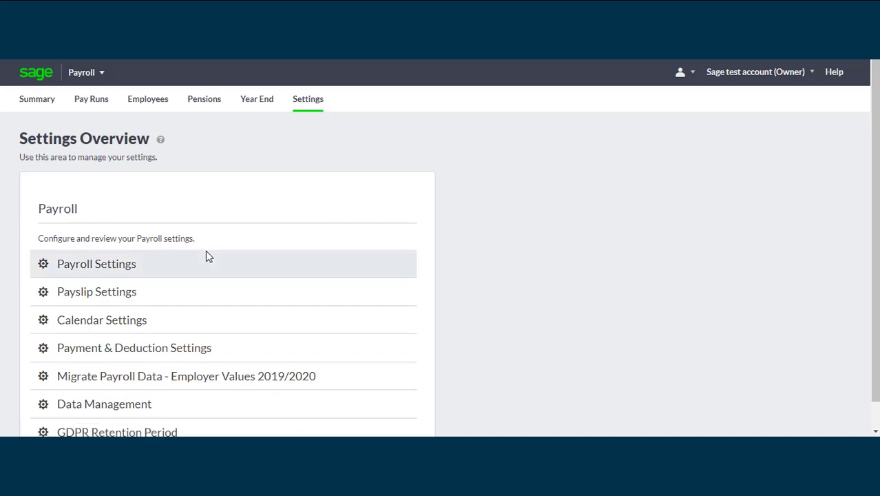
{"action": "left_click", "coordinate": [112, 353]}
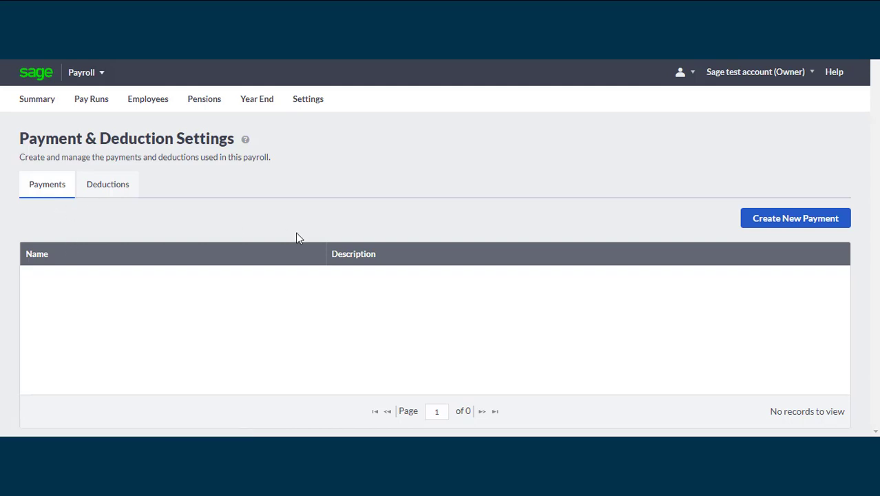
{"action": "left_click", "coordinate": [803, 227]}
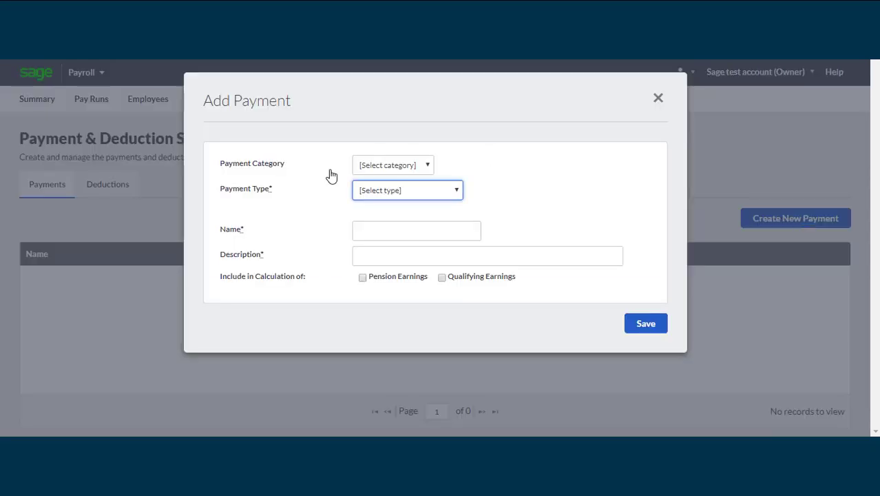
{"action": "left_click", "coordinate": [423, 166]}
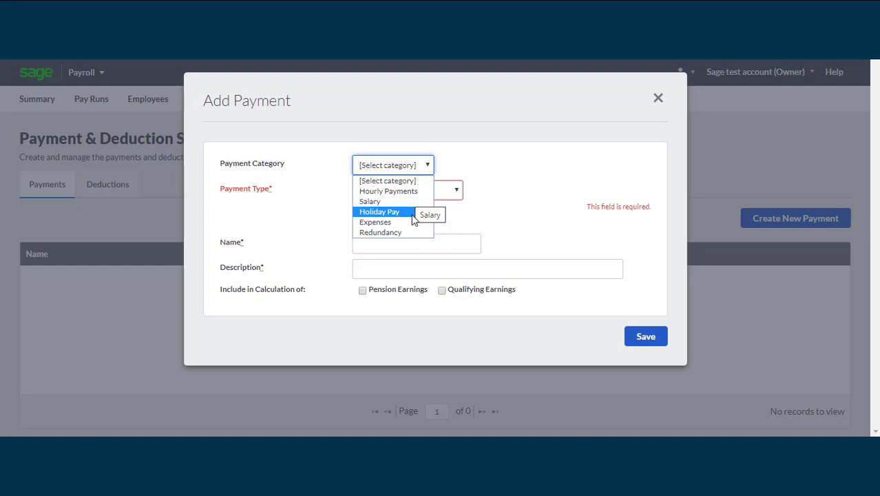
{"action": "left_click", "coordinate": [427, 165]}
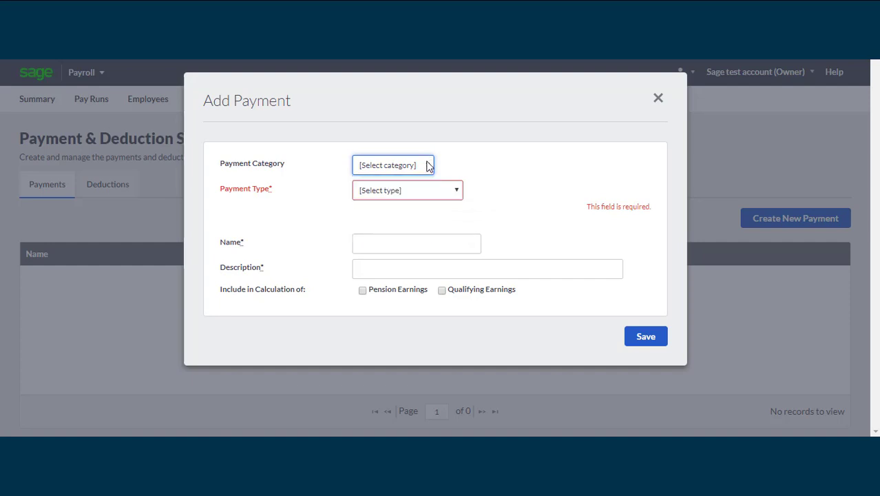
{"action": "left_click", "coordinate": [454, 193]}
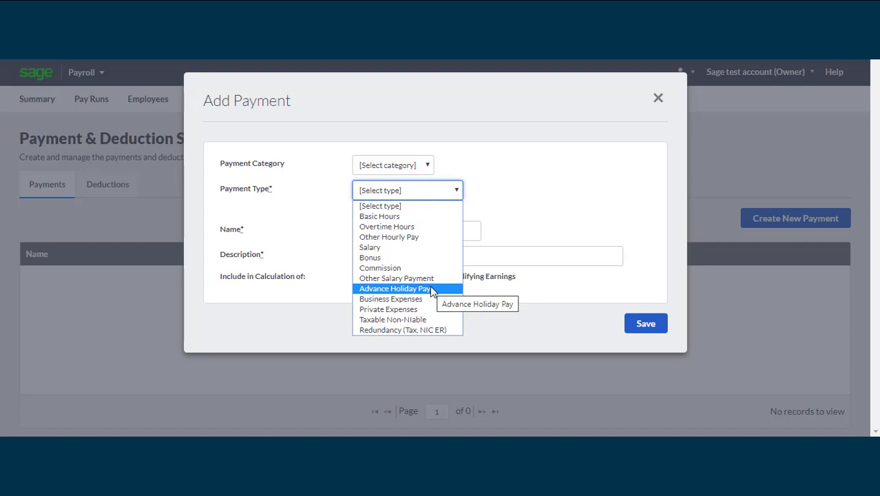
{"action": "left_click", "coordinate": [458, 193]}
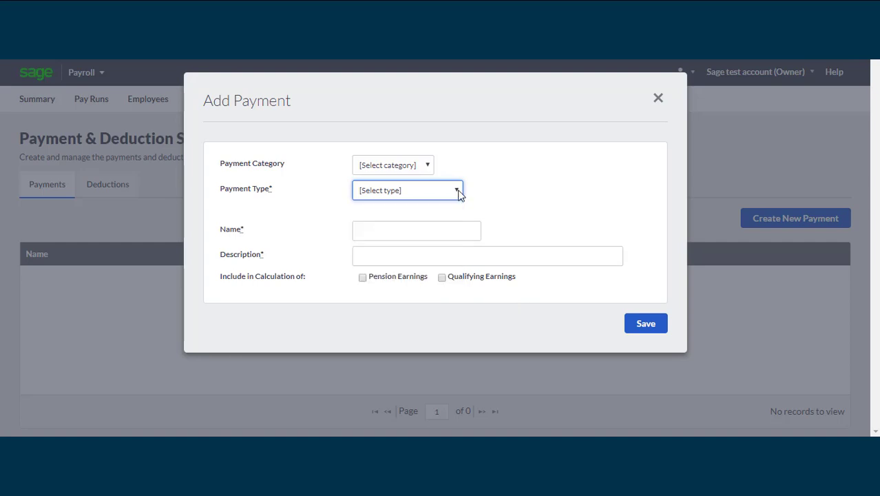
{"action": "left_click", "coordinate": [419, 233]}
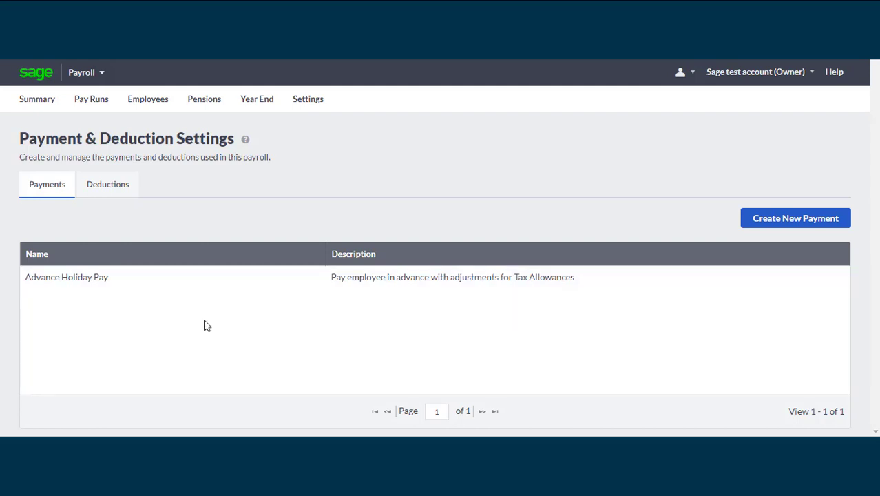
Step: Open the Advance Holiday Pay payment, review its settings and definition, and close it
{"action": "left_click", "coordinate": [330, 282]}
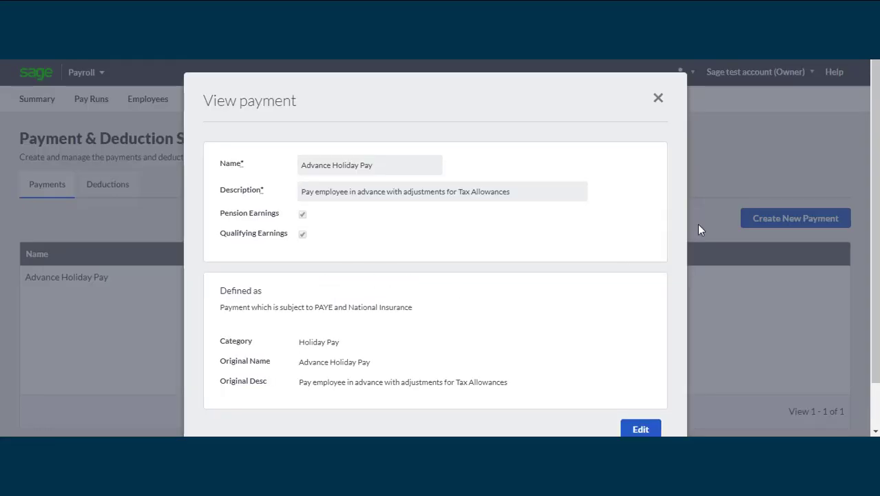
{"action": "left_click_drag", "start_coordinate": [875, 202], "coordinate": [875, 248]}
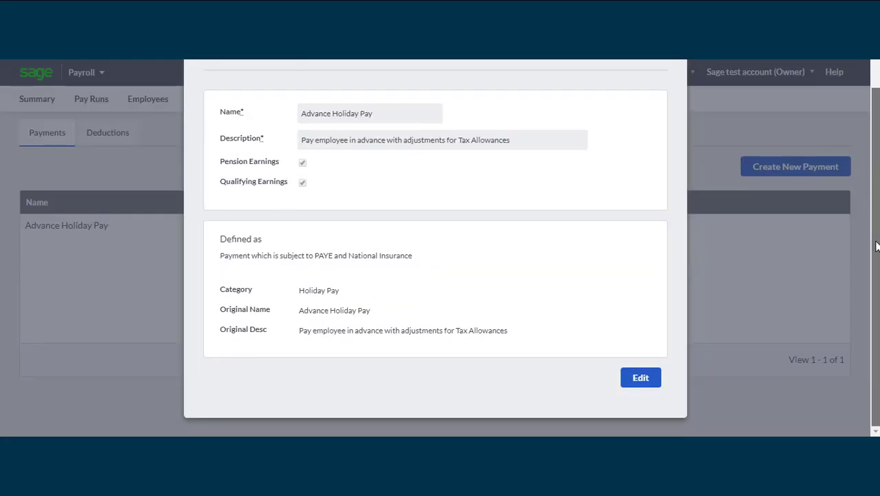
{"action": "left_click", "coordinate": [640, 378]}
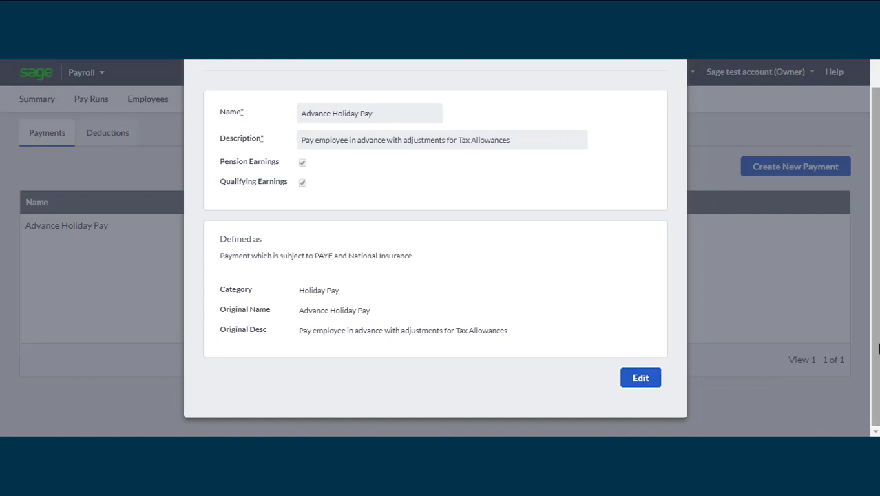
{"action": "left_click_drag", "start_coordinate": [877, 348], "coordinate": [877, 319]}
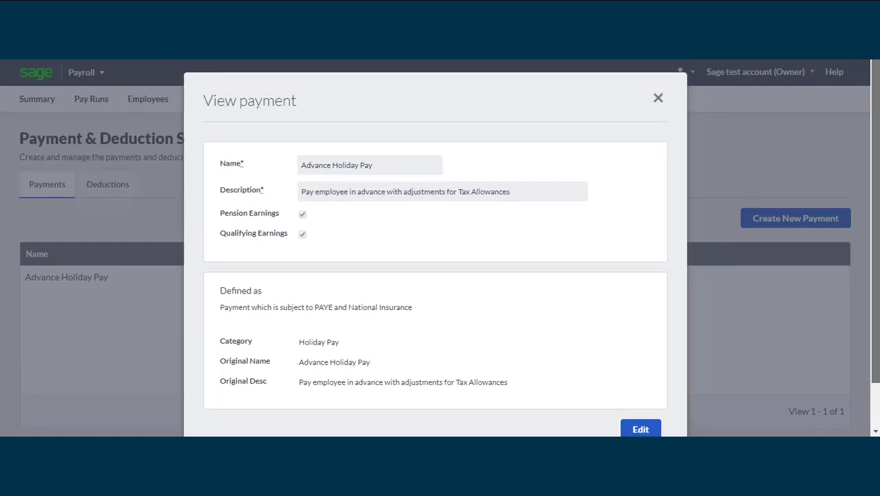
{"action": "left_click", "coordinate": [658, 98]}
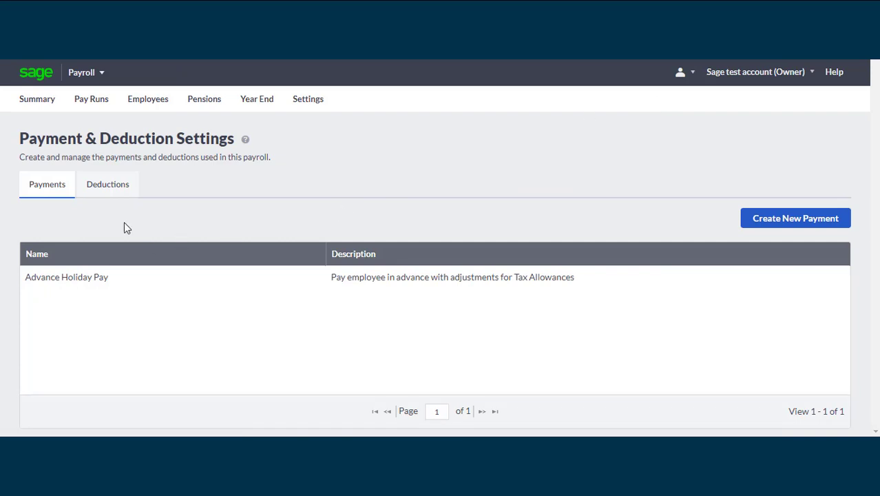
Step: Open a new deduction form, review its deduction category and type options, and close it without saving
{"action": "left_click", "coordinate": [108, 186]}
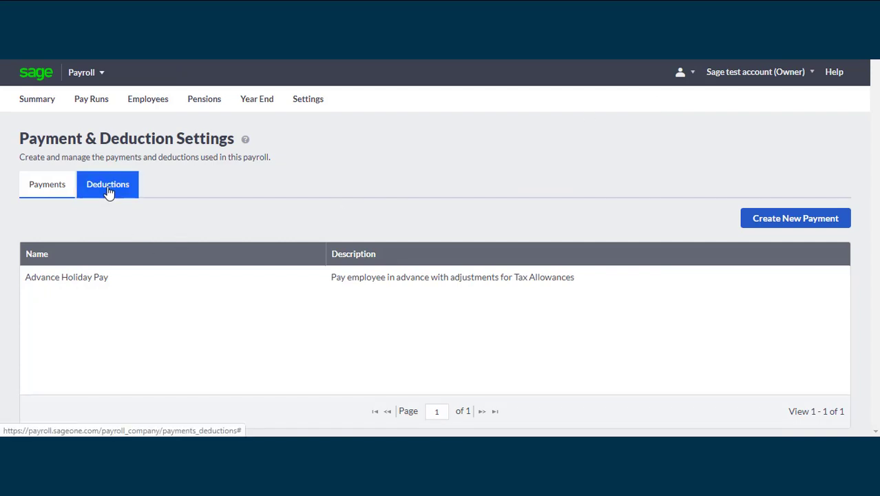
{"action": "left_click", "coordinate": [120, 180]}
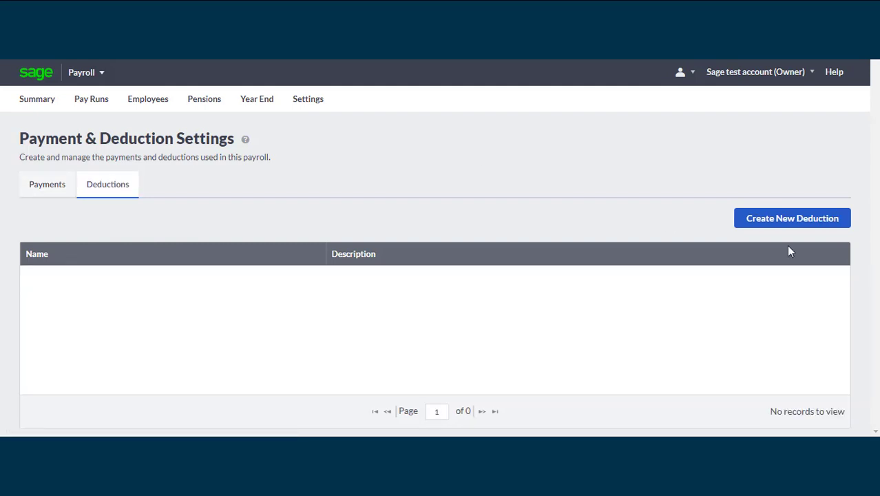
{"action": "left_click", "coordinate": [792, 219]}
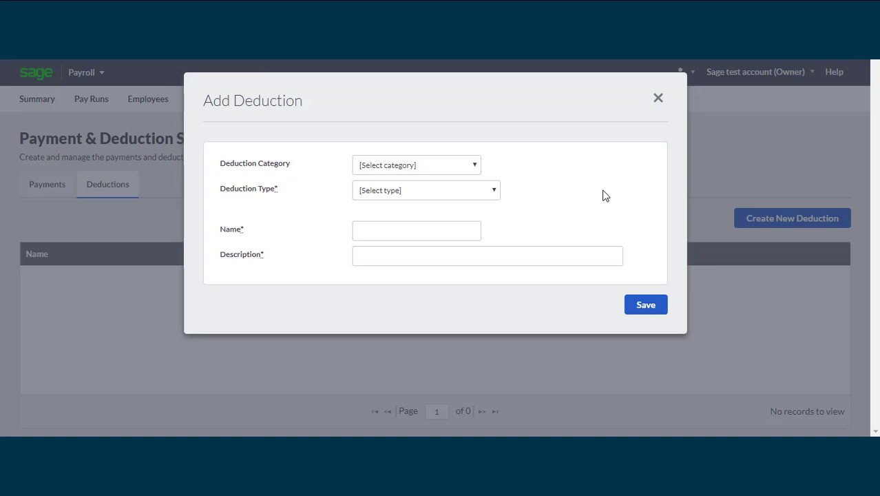
{"action": "left_click", "coordinate": [469, 170]}
{"action": "left_click", "coordinate": [470, 170]}
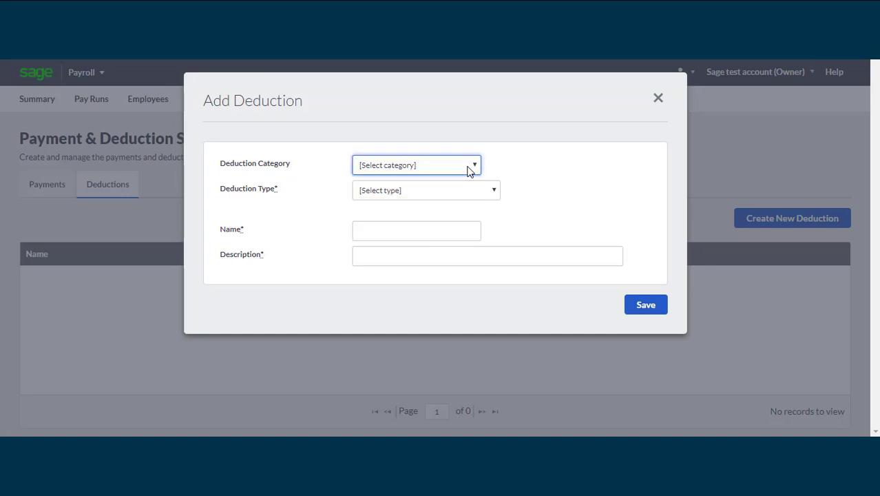
{"action": "left_click", "coordinate": [495, 193]}
{"action": "left_click", "coordinate": [495, 194]}
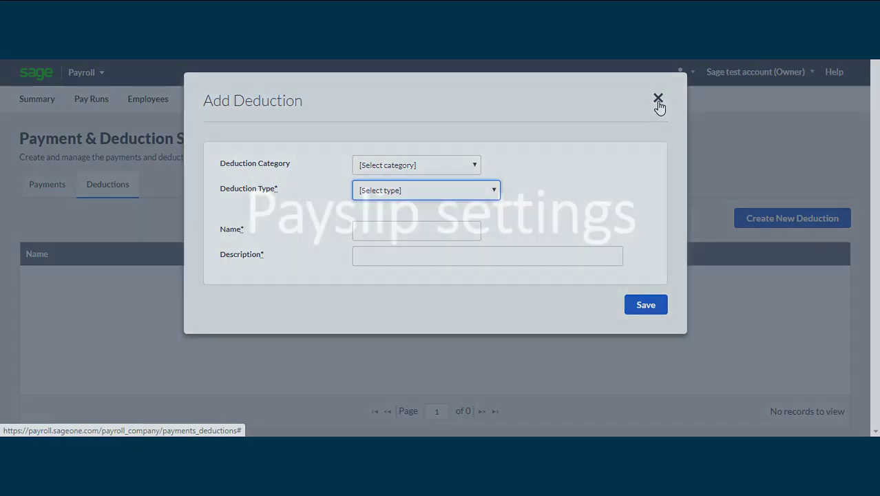
{"action": "left_click", "coordinate": [658, 100]}
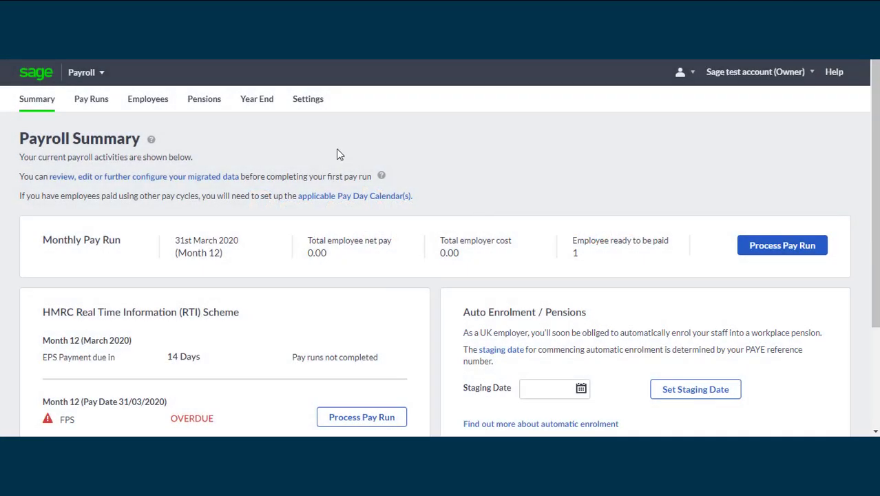
Step: Open the payslip settings and preview the available payslip templates
{"action": "left_click", "coordinate": [309, 101]}
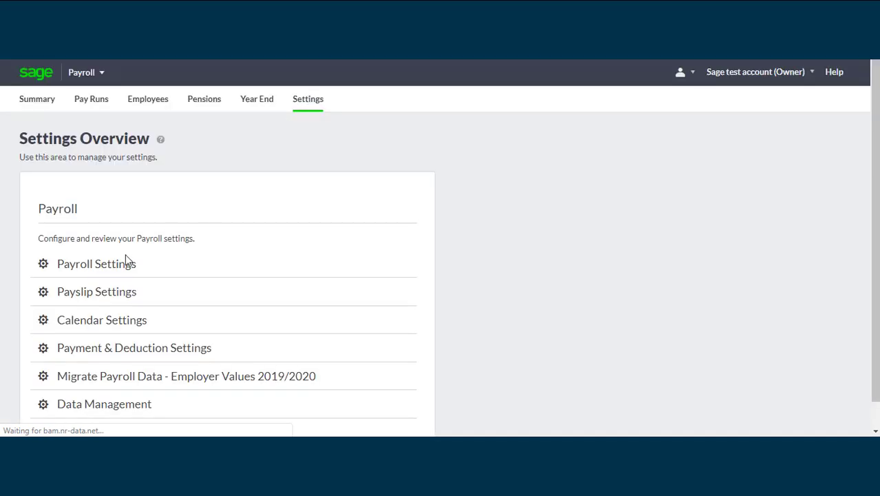
{"action": "left_click", "coordinate": [97, 294]}
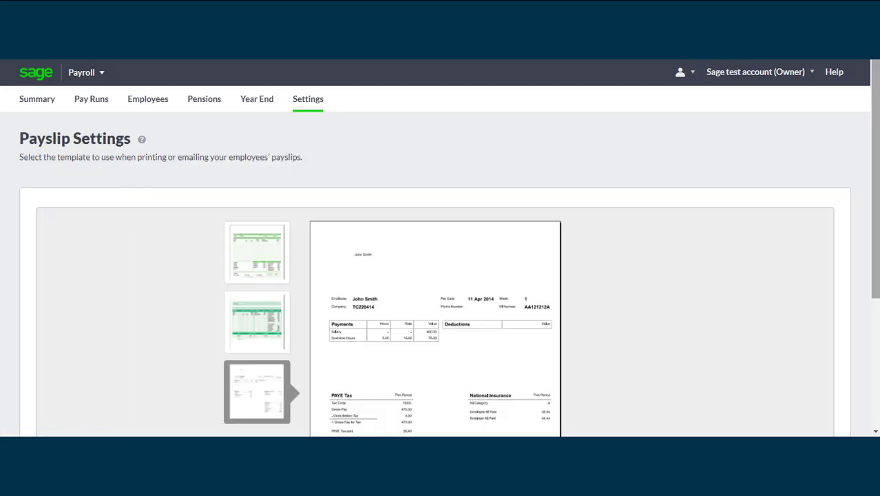
{"action": "scroll", "coordinate": [874, 285], "scroll_direction": "down", "scroll_amount": 3}
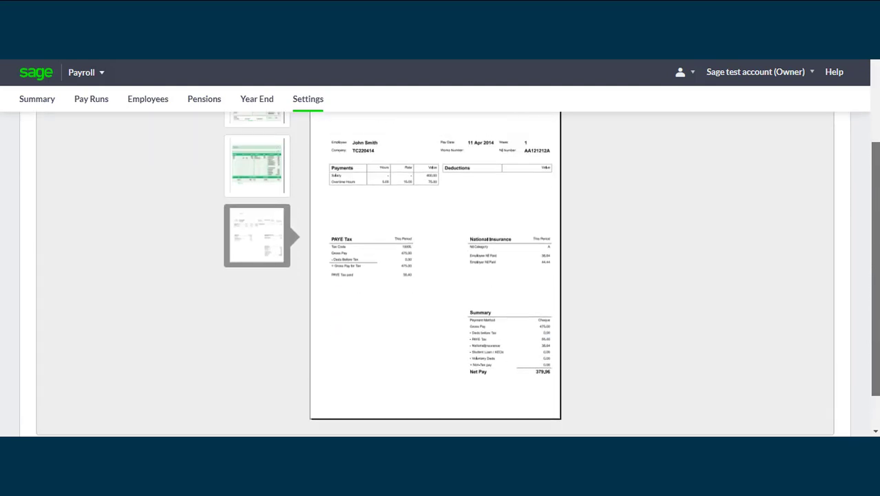
{"action": "scroll", "coordinate": [440, 276], "scroll_direction": "up", "scroll_amount": 2}
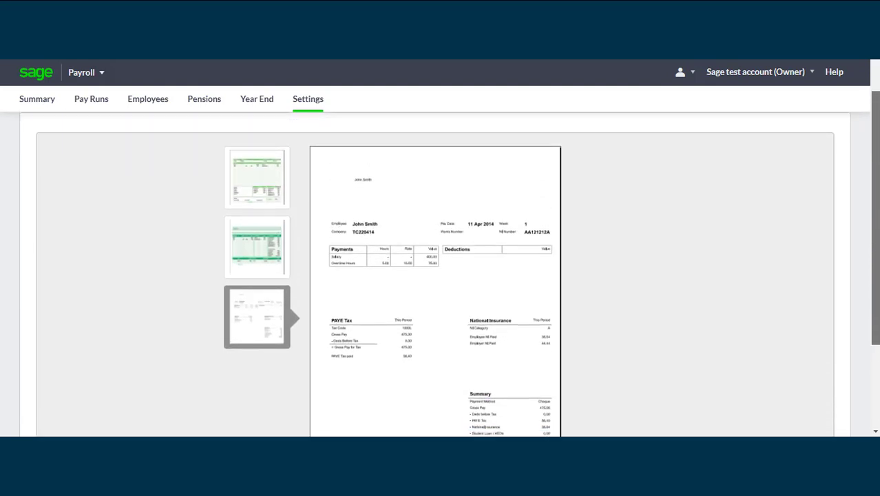
{"action": "left_click", "coordinate": [267, 166]}
{"action": "left_click", "coordinate": [245, 248]}
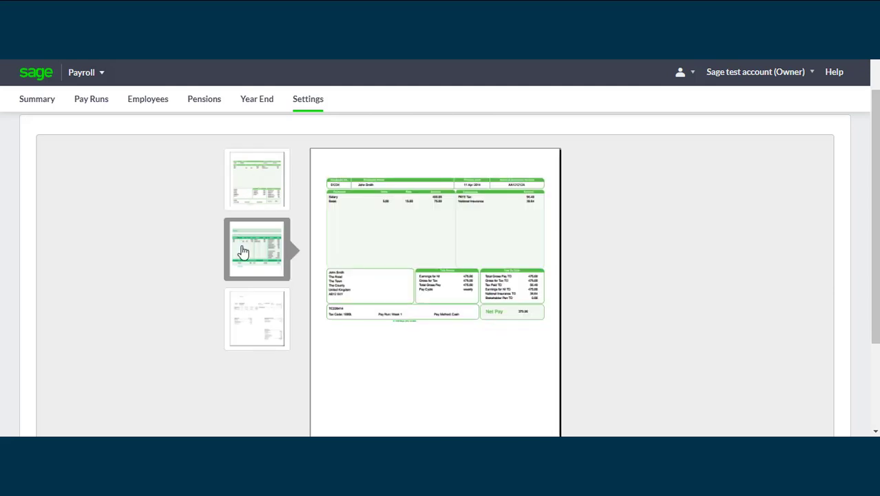
{"action": "left_click", "coordinate": [271, 320]}
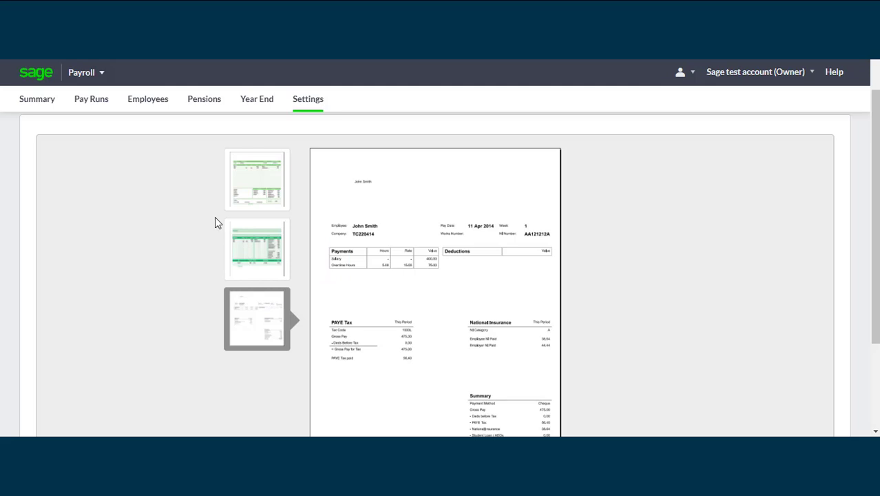
Step: Choose the first, light green payslip template and save it for the employees' payslips
{"action": "left_click", "coordinate": [270, 192]}
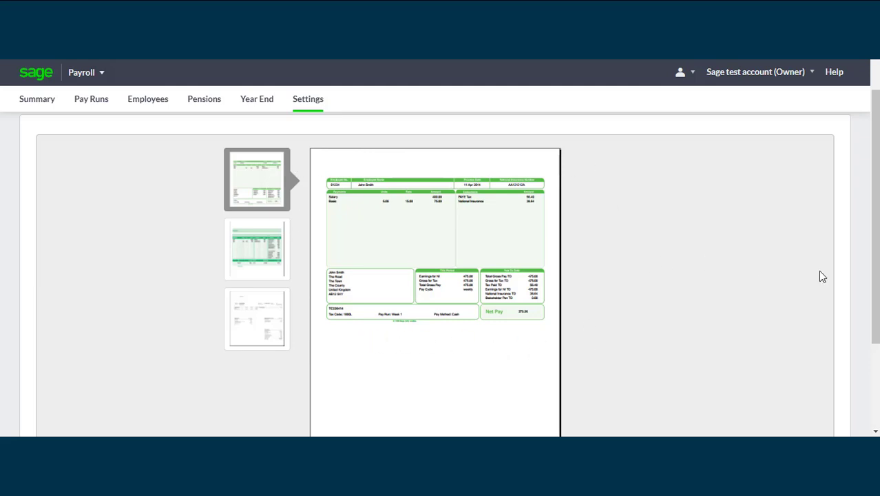
{"action": "left_click_drag", "start_coordinate": [873, 234], "coordinate": [872, 330]}
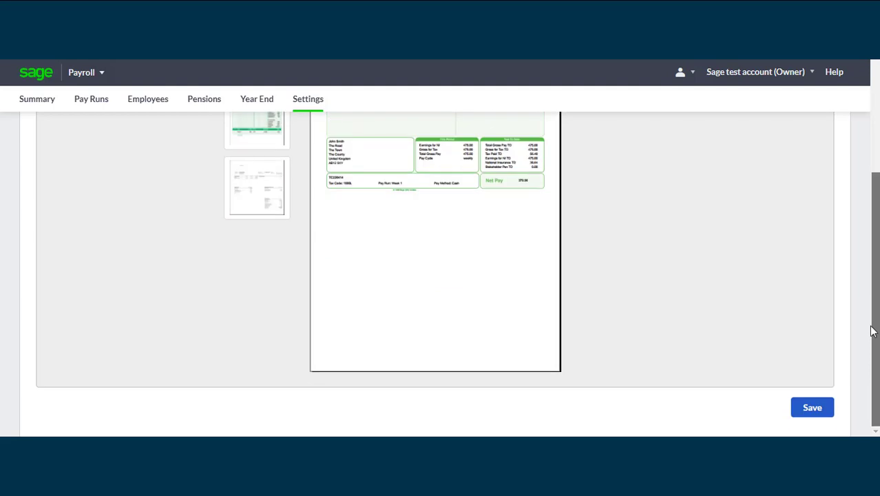
{"action": "left_click", "coordinate": [812, 407]}
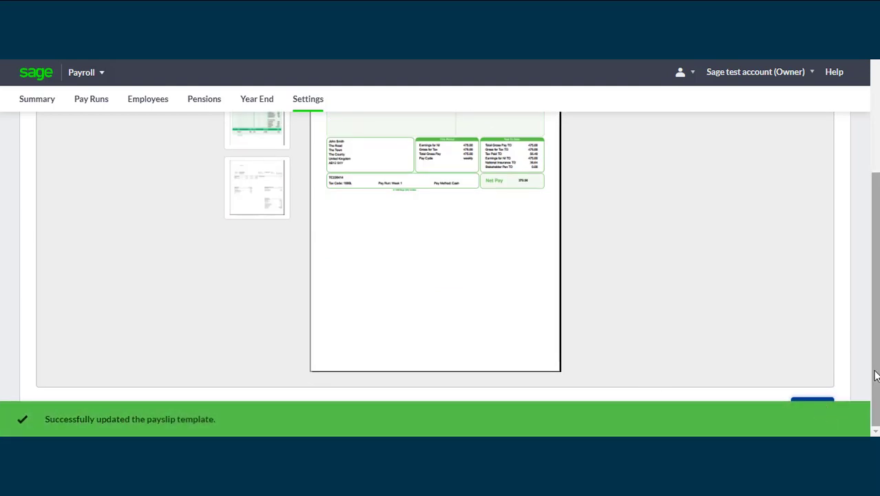
{"action": "left_click_drag", "start_coordinate": [876, 375], "coordinate": [876, 270]}
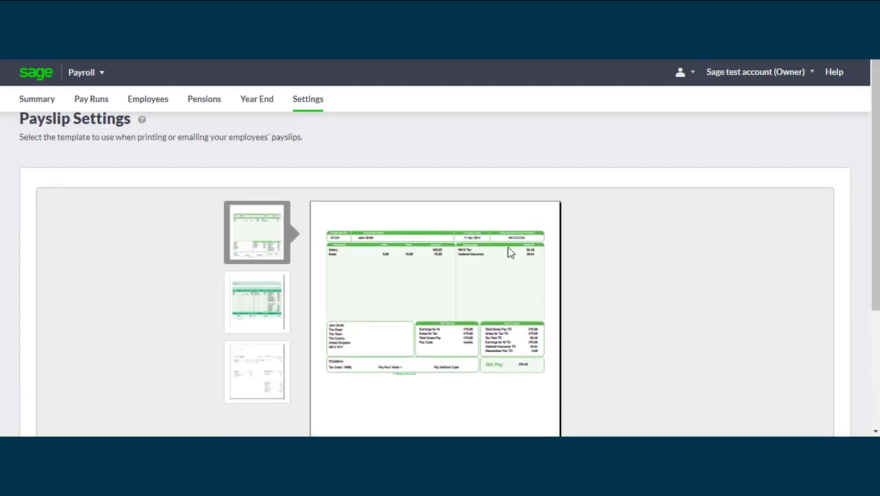
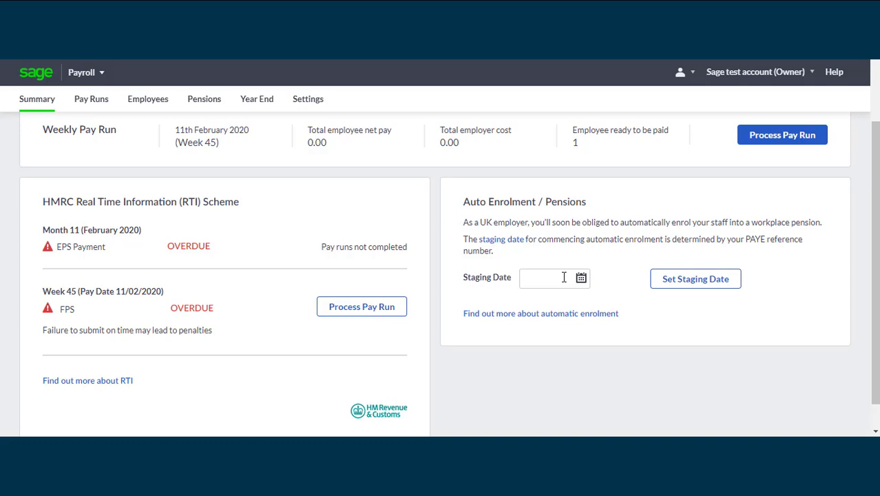
Step: Set the Auto Enrolment staging date to 01/06/2019 and acknowledge the preparation notice
{"action": "left_click", "coordinate": [563, 277]}
{"action": "left_click", "coordinate": [532, 126]}
{"action": "double_click", "coordinate": [532, 132]}
{"action": "double_click", "coordinate": [532, 132]}
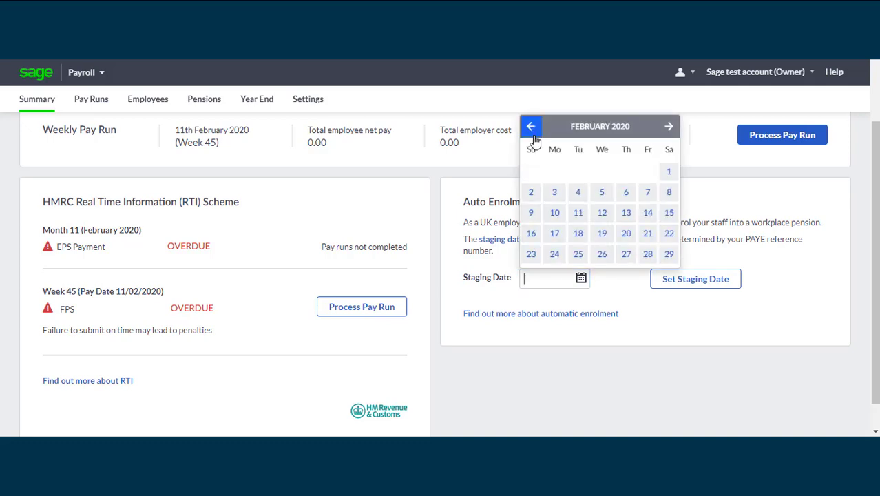
{"action": "double_click", "coordinate": [531, 132]}
{"action": "left_click", "coordinate": [531, 133]}
{"action": "double_click", "coordinate": [532, 132]}
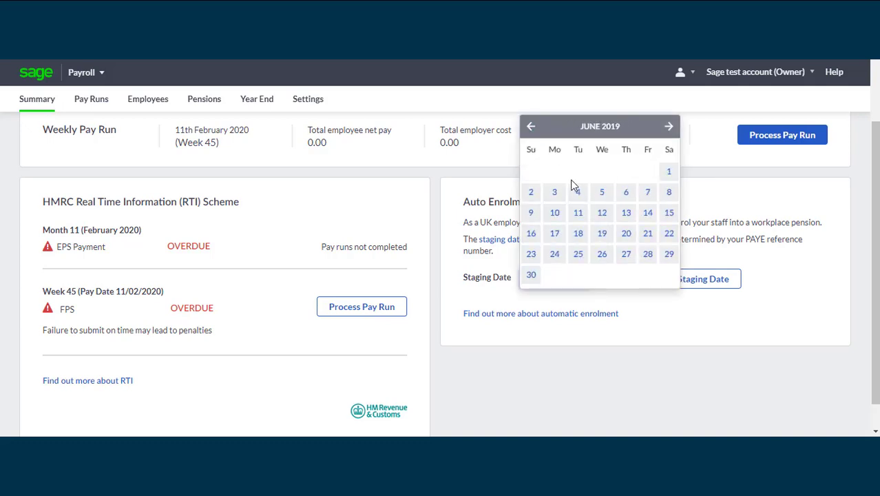
{"action": "left_click", "coordinate": [668, 171]}
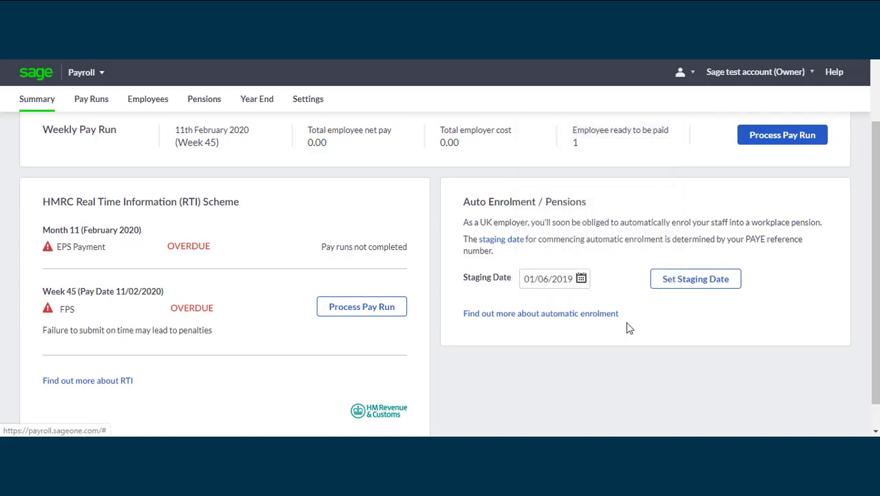
{"action": "left_click", "coordinate": [697, 281]}
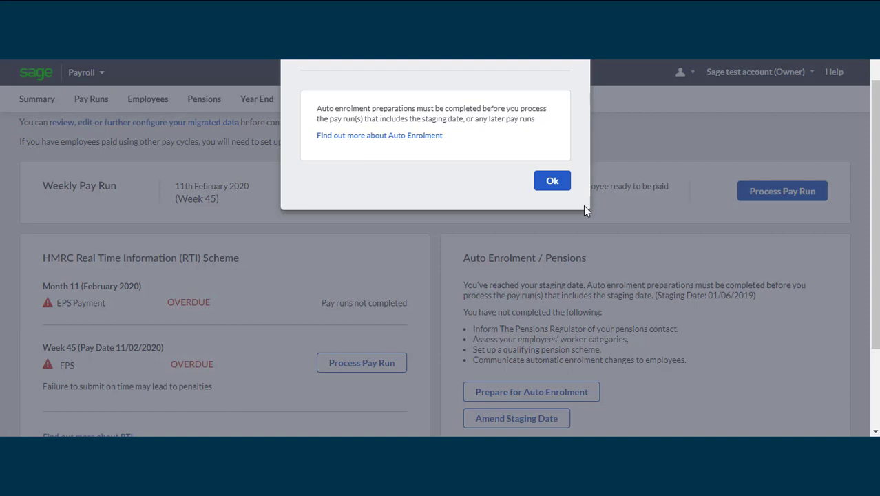
{"action": "left_click", "coordinate": [553, 182]}
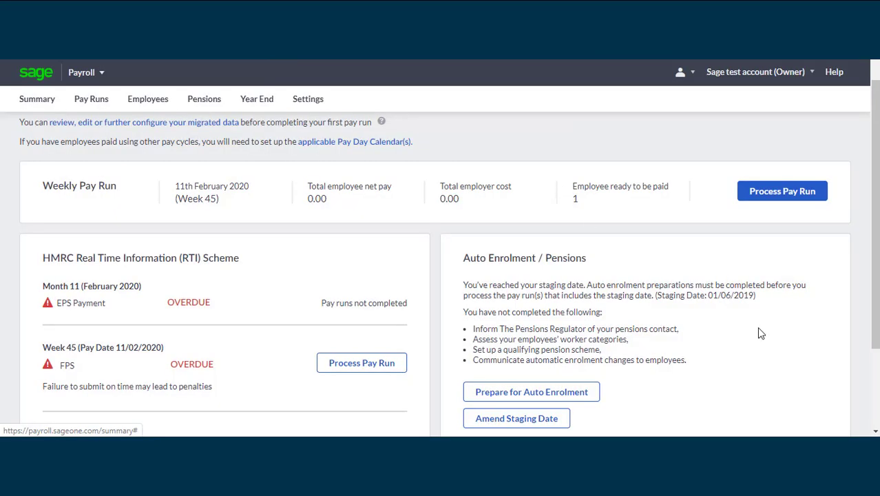
Step: Open the Auto Enrolment preparation checklist and mark the pensions contact as nominated and the workforce as assessed
{"action": "left_click_drag", "start_coordinate": [877, 226], "coordinate": [879, 283]}
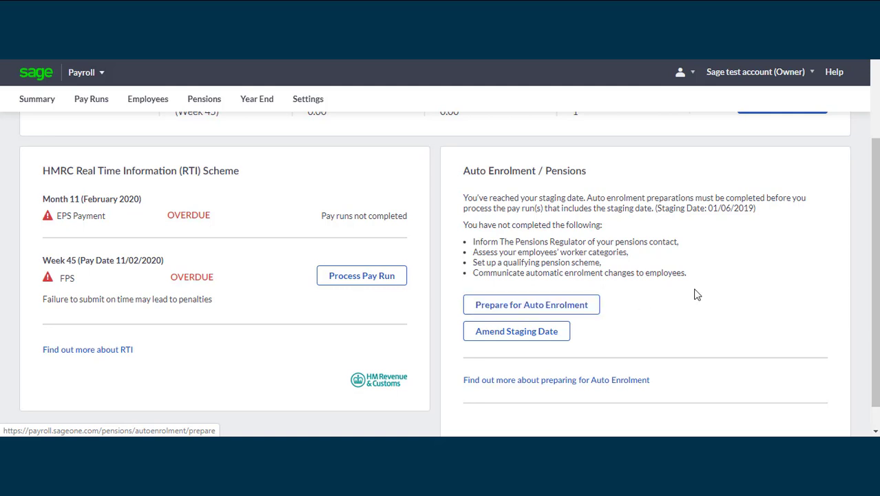
{"action": "left_click", "coordinate": [203, 103]}
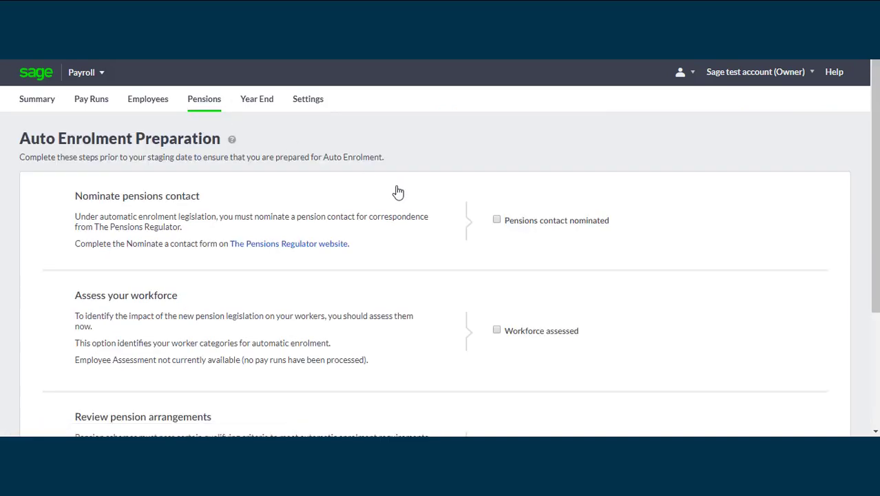
{"action": "mouse_move", "coordinate": [878, 200]}
{"action": "left_mouse_down"}
{"action": "mouse_move", "coordinate": [876, 350]}
{"action": "mouse_move", "coordinate": [876, 217]}
{"action": "left_mouse_up"}
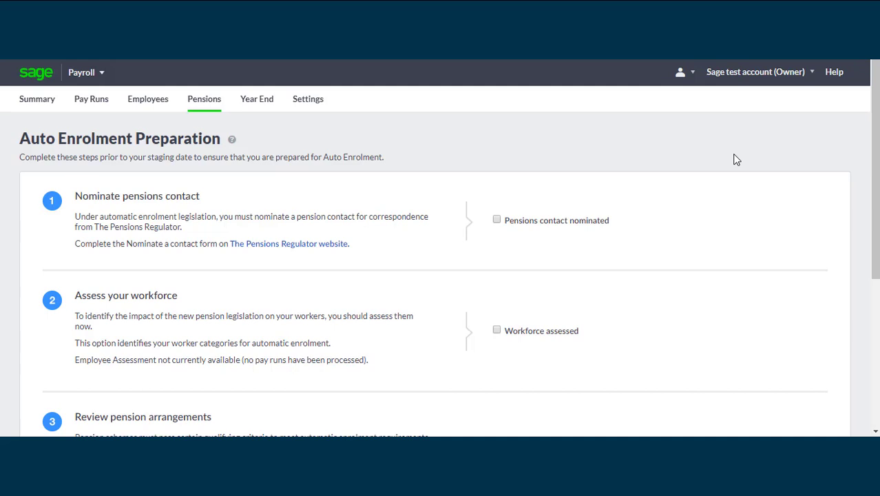
{"action": "left_click", "coordinate": [496, 220]}
{"action": "left_click_drag", "start_coordinate": [877, 220], "coordinate": [877, 270]}
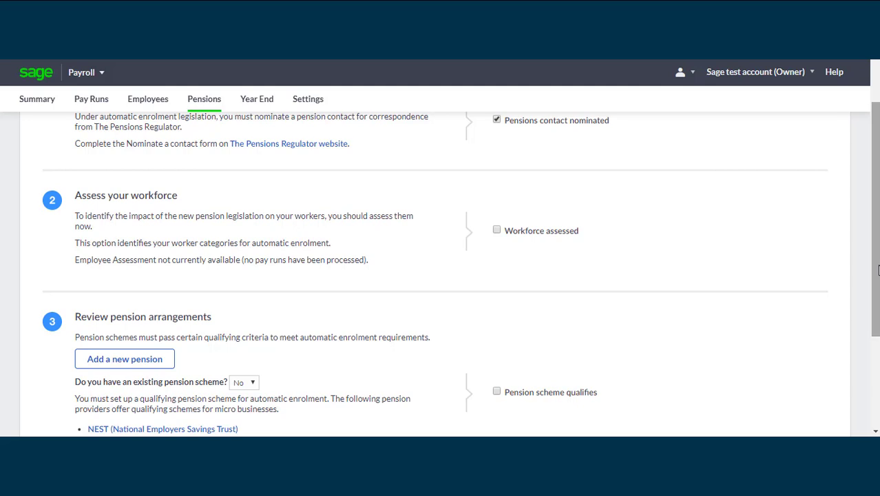
{"action": "left_click", "coordinate": [498, 232]}
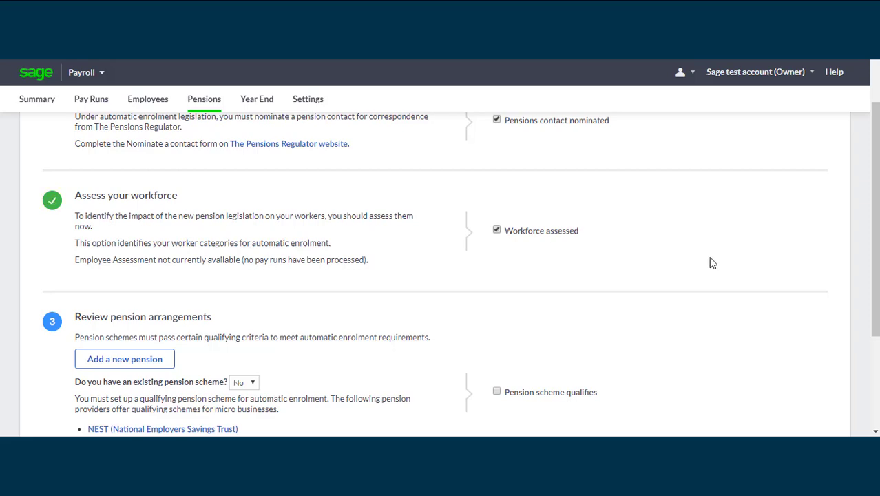
Step: Switch the existing pension scheme answer to Yes to review its follow-up option, and set it back to No
{"action": "left_click_drag", "start_coordinate": [877, 210], "coordinate": [877, 311]}
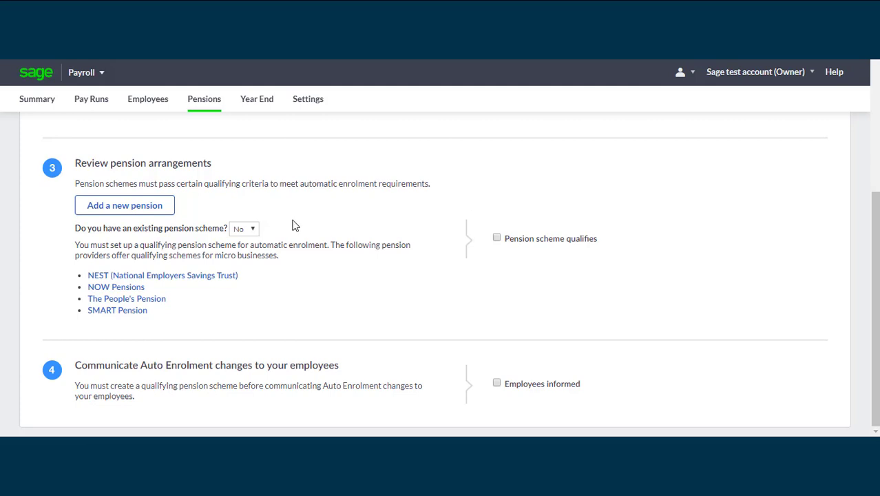
{"action": "left_click", "coordinate": [247, 233]}
{"action": "left_click", "coordinate": [245, 250]}
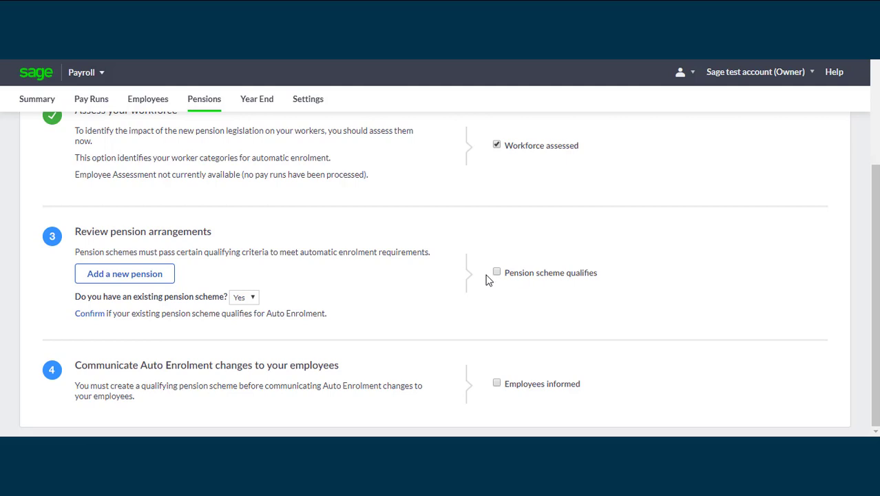
{"action": "left_click", "coordinate": [254, 298]}
{"action": "left_click", "coordinate": [249, 312]}
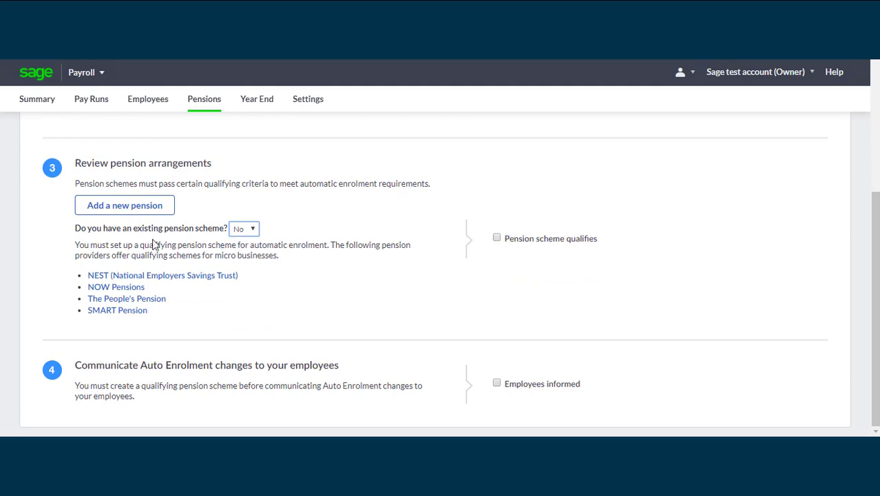
Step: Start a new NEST Corporation pension and review the contribution rate and earnings basis options for a new group
{"action": "left_click", "coordinate": [124, 208]}
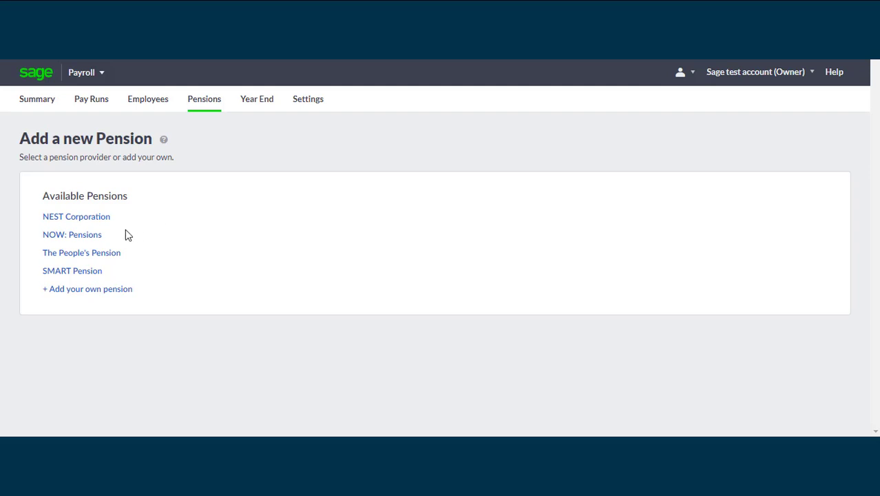
{"action": "left_click", "coordinate": [87, 219]}
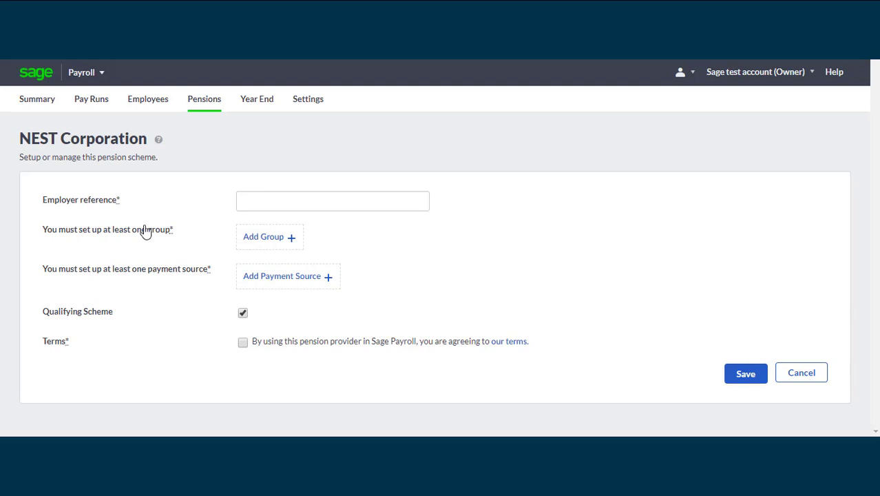
{"action": "left_click", "coordinate": [270, 238]}
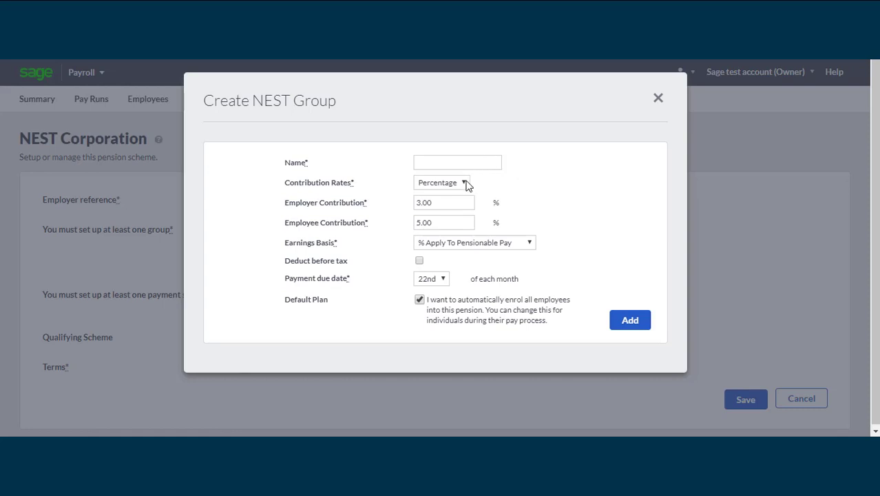
{"action": "left_click", "coordinate": [464, 184]}
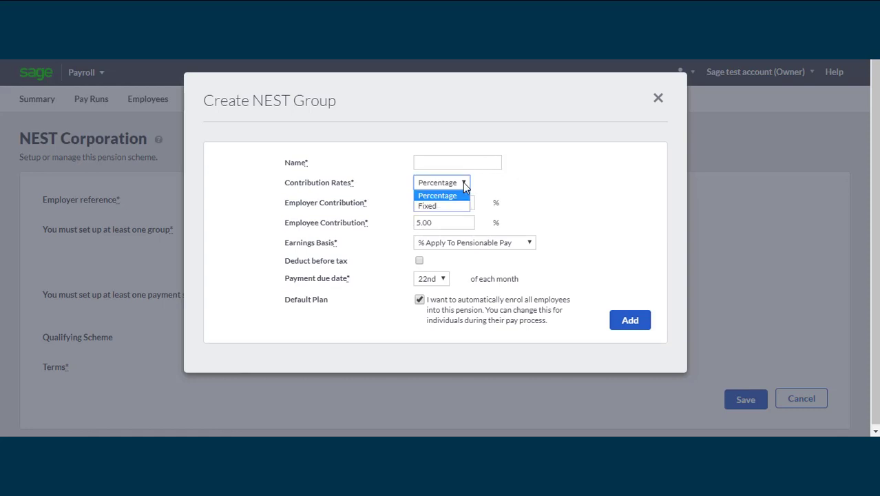
{"action": "left_click", "coordinate": [460, 196]}
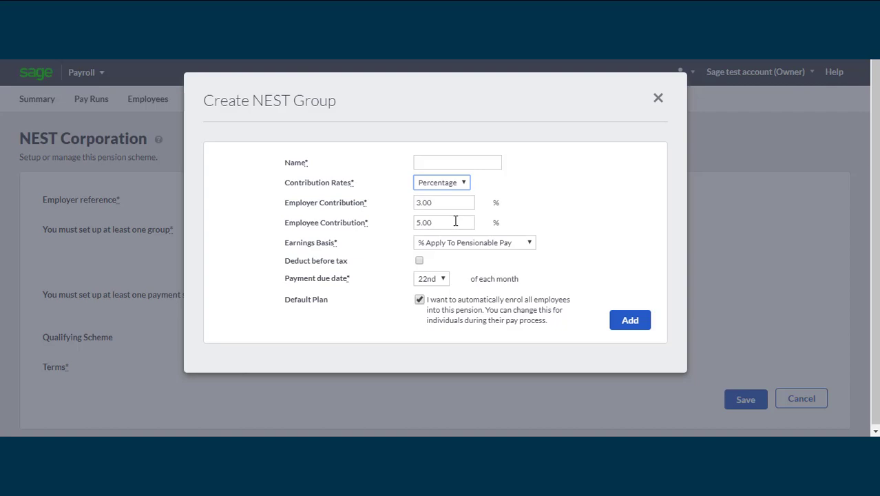
{"action": "left_click", "coordinate": [530, 244]}
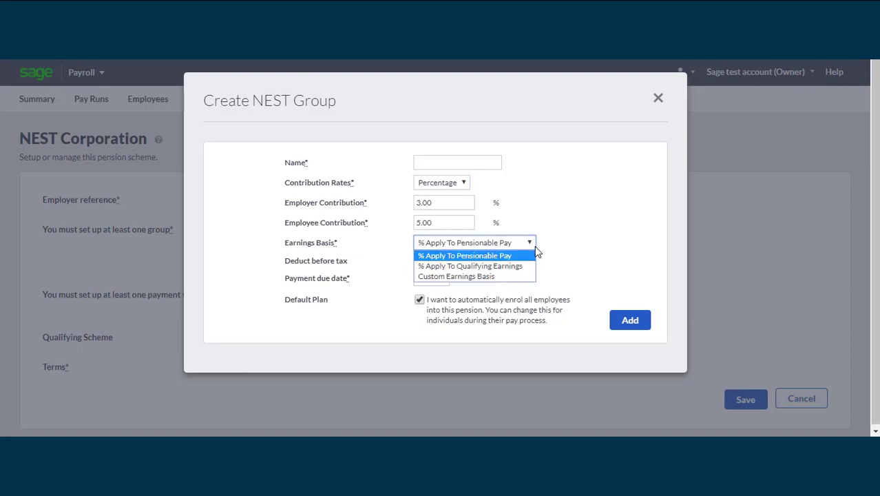
{"action": "left_click", "coordinate": [531, 245]}
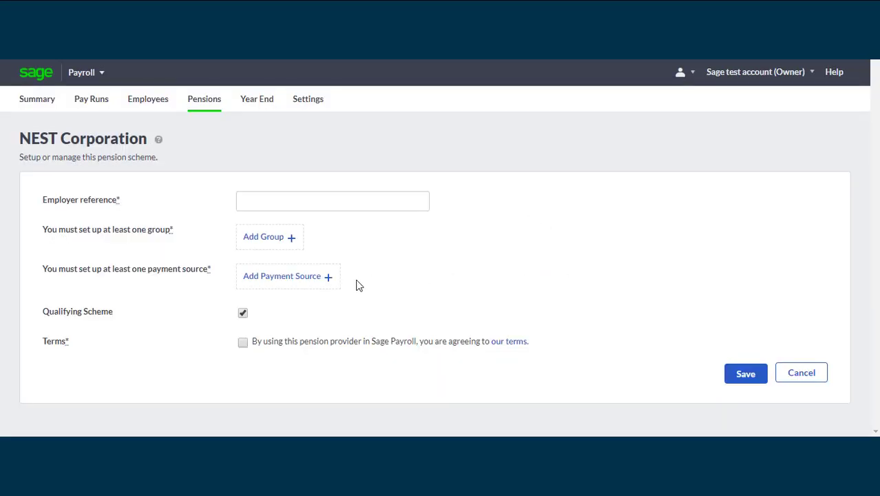
Step: Open a new payment source form for the NEST pension, tick its default option, and close it without adding the source
{"action": "left_click", "coordinate": [290, 282]}
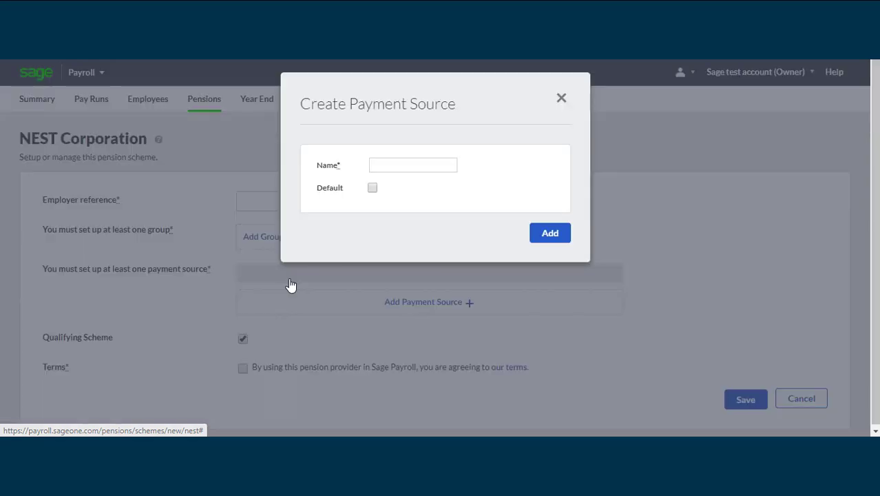
{"action": "left_click", "coordinate": [433, 164]}
{"action": "left_click", "coordinate": [372, 189]}
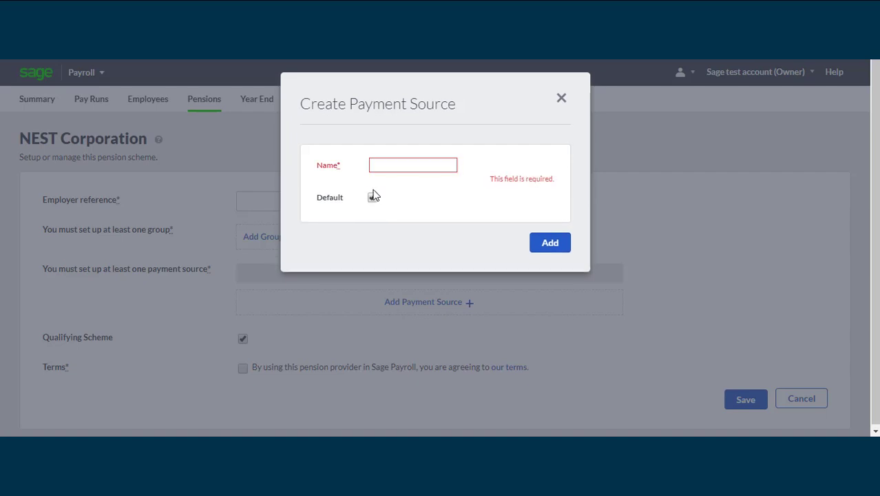
{"action": "left_click", "coordinate": [561, 98]}
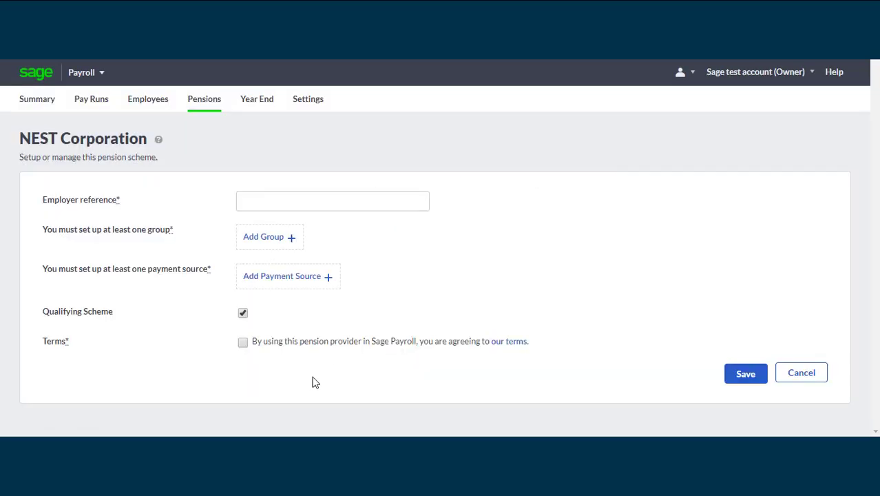
Step: Accept the provider terms for the NEST Corporation pension and save the scheme
{"action": "left_click", "coordinate": [243, 342]}
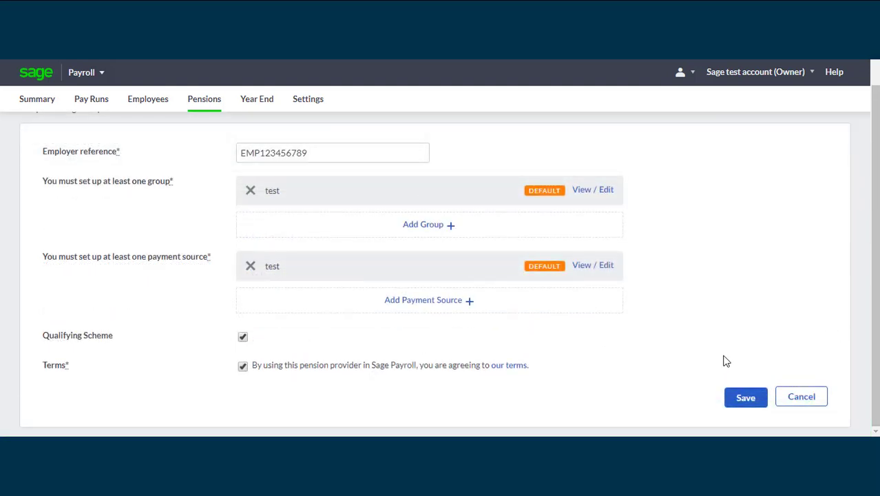
{"action": "left_click", "coordinate": [746, 398]}
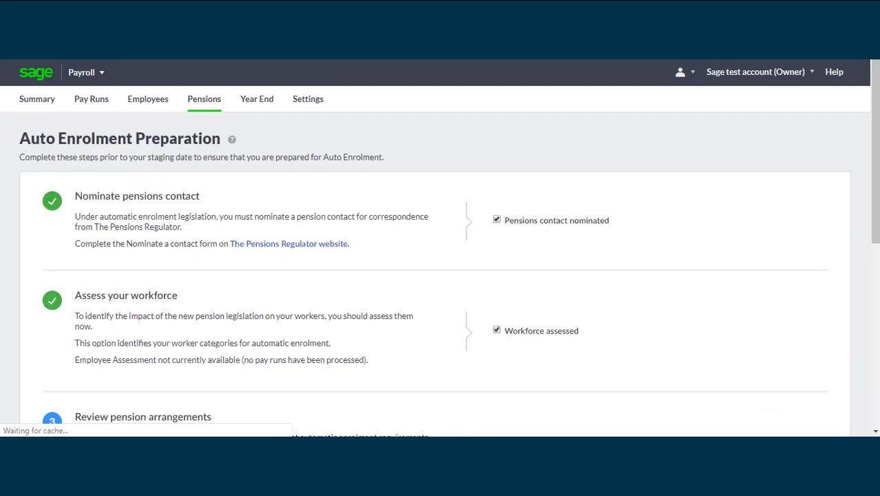
Step: Mark the pension scheme as qualifying and the employees as informed in the Auto Enrolment preparation checklist
{"action": "scroll", "coordinate": [875, 153], "scroll_direction": "down", "scroll_amount": 3}
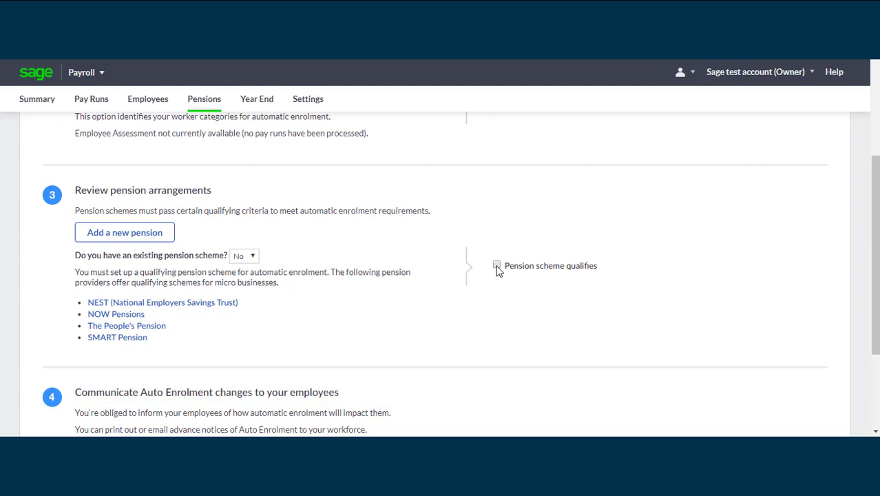
{"action": "left_click", "coordinate": [497, 267]}
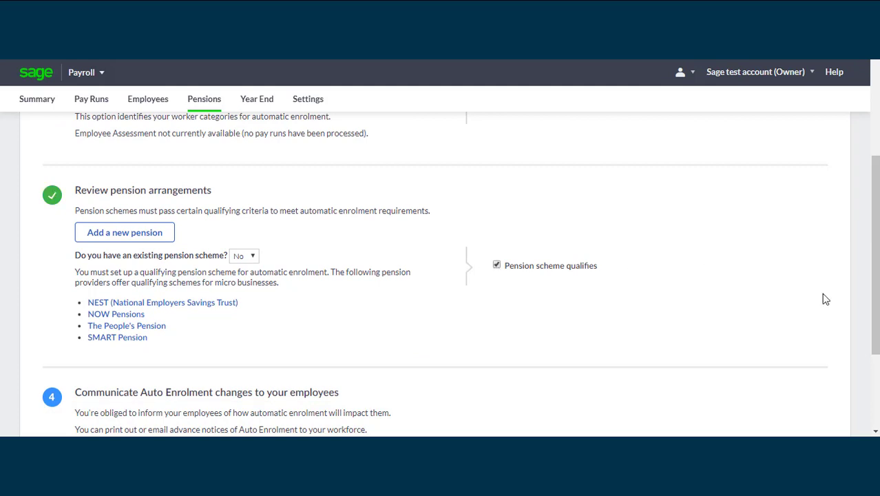
{"action": "left_click_drag", "start_coordinate": [878, 237], "coordinate": [872, 336]}
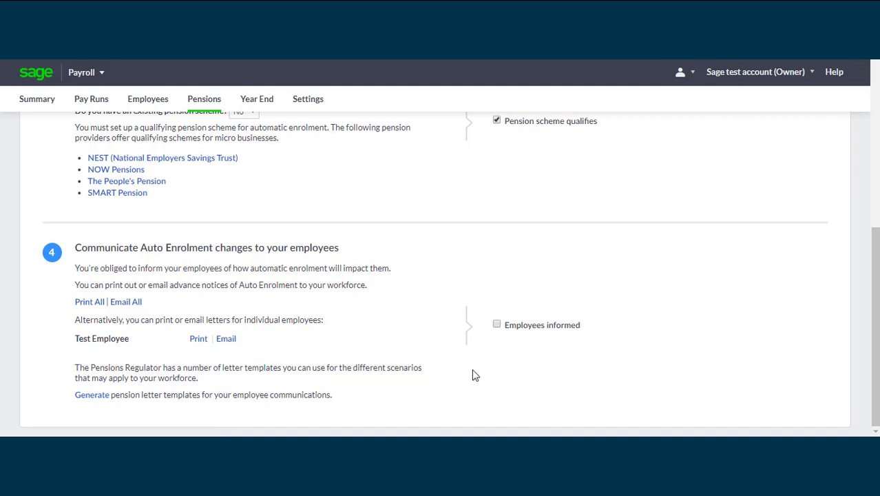
{"action": "left_click", "coordinate": [496, 326]}
{"action": "left_click_drag", "start_coordinate": [875, 346], "coordinate": [876, 138]}
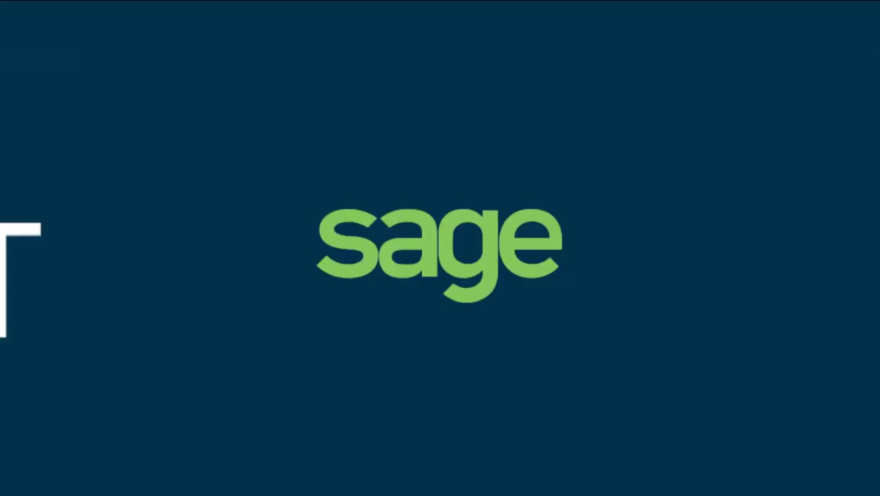